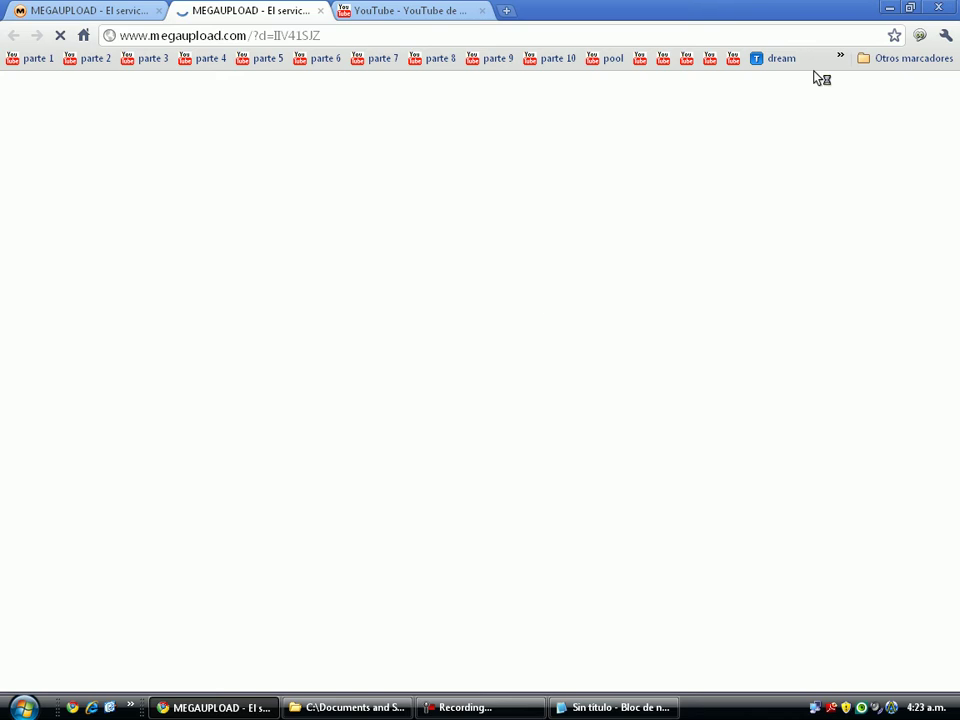
- Switch to the untitled Notepad note and append "ESPERAMOS LOS EGUNDOS" after the parenthesis about the description
{"action": "key", "text": "alt+Tab"}
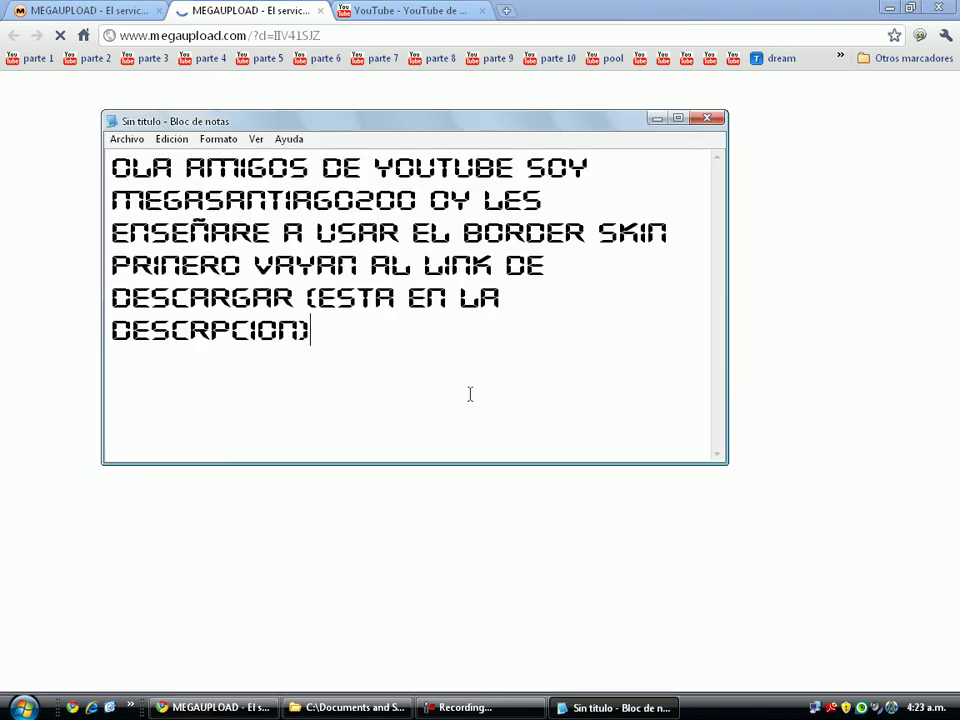
{"action": "type", "text": "ESPE"}
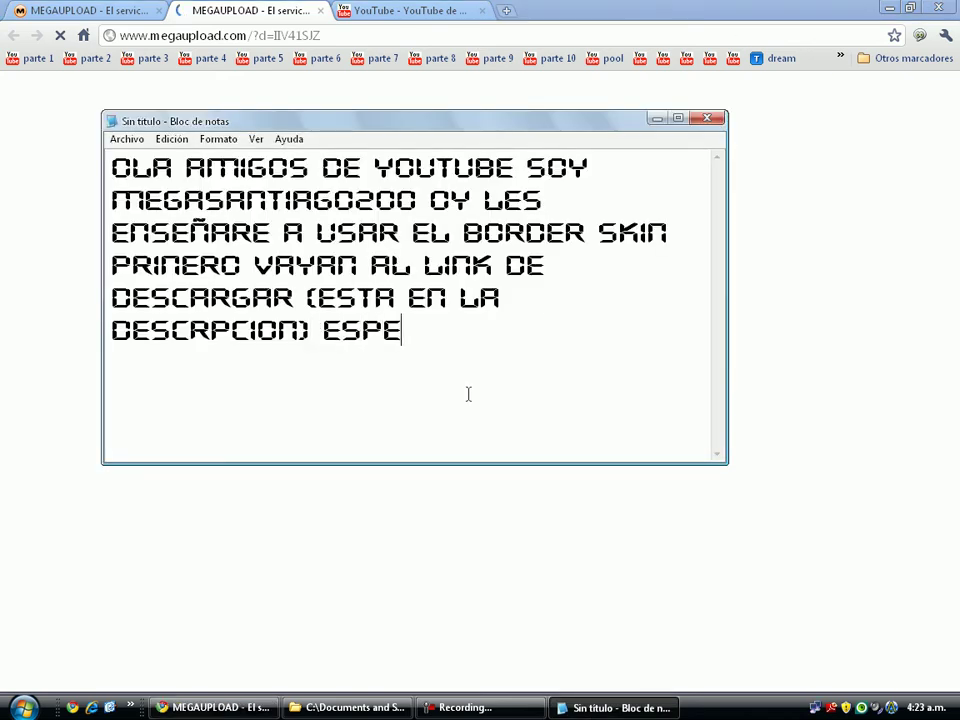
{"action": "type", "text": "RAMOS"}
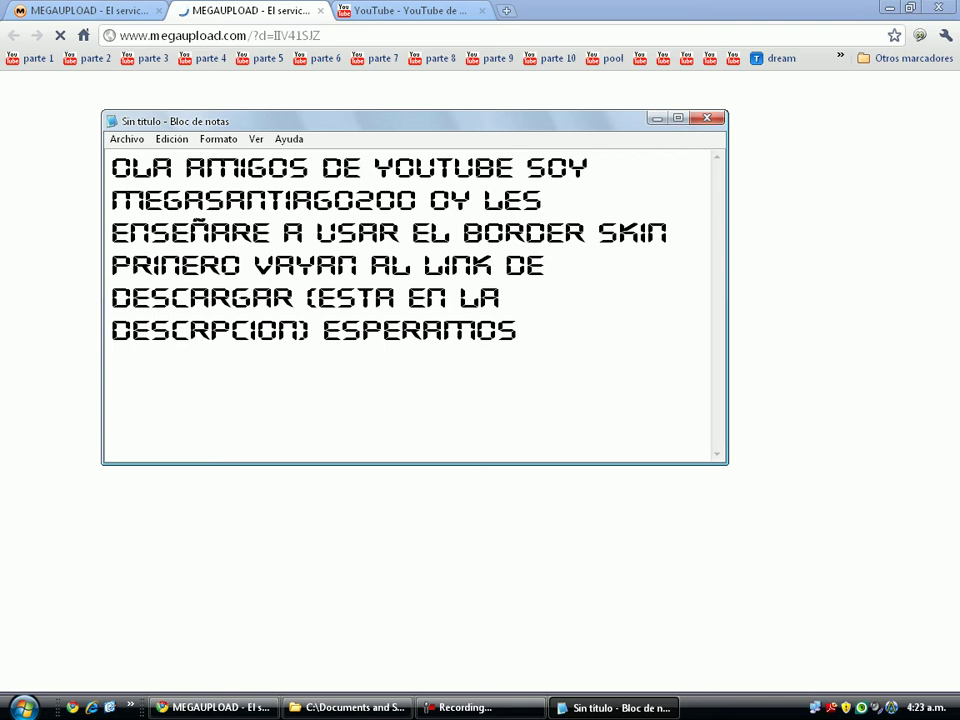
{"action": "type", "text": " :)"}
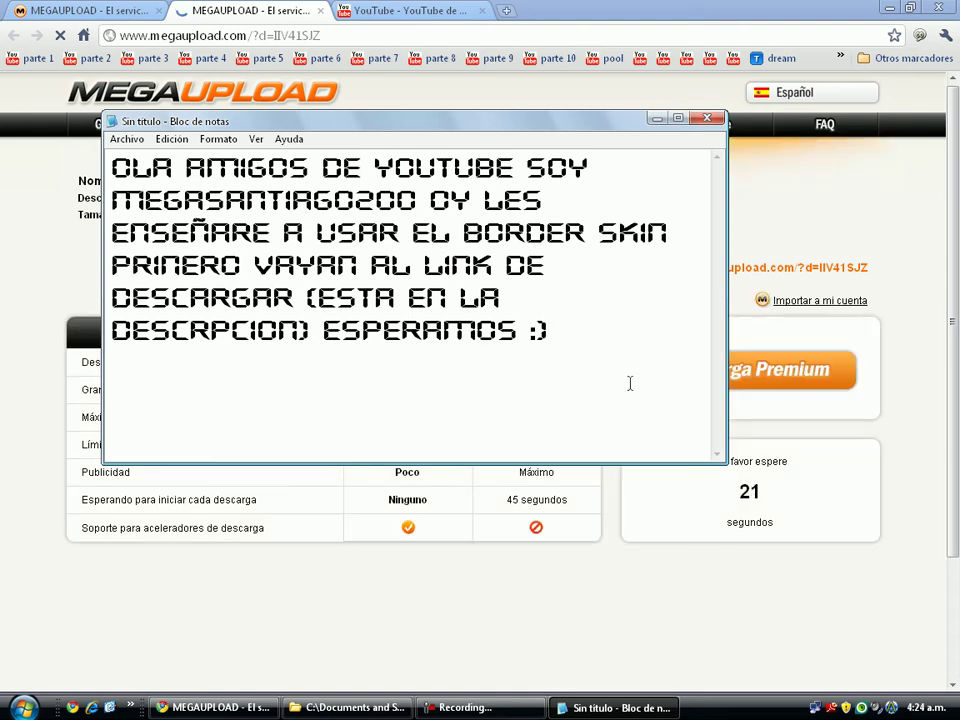
{"action": "key", "text": "BackSpace"}
{"action": "key", "text": "BackSpace"}
{"action": "type", "text": "LOS"}
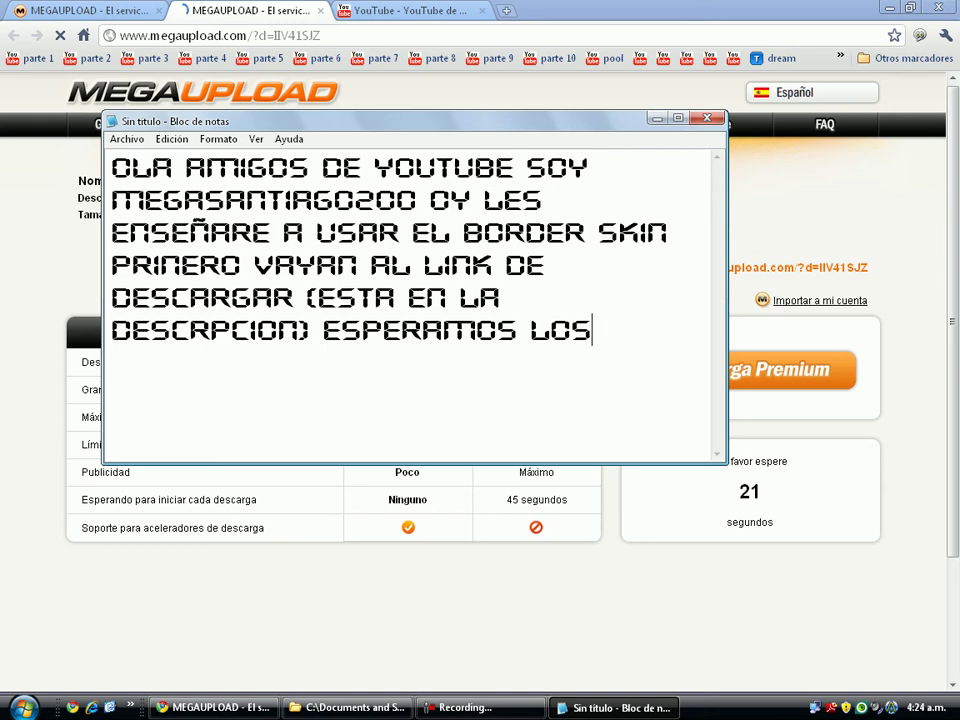
{"action": "type", "text": " EGUNDOS"}
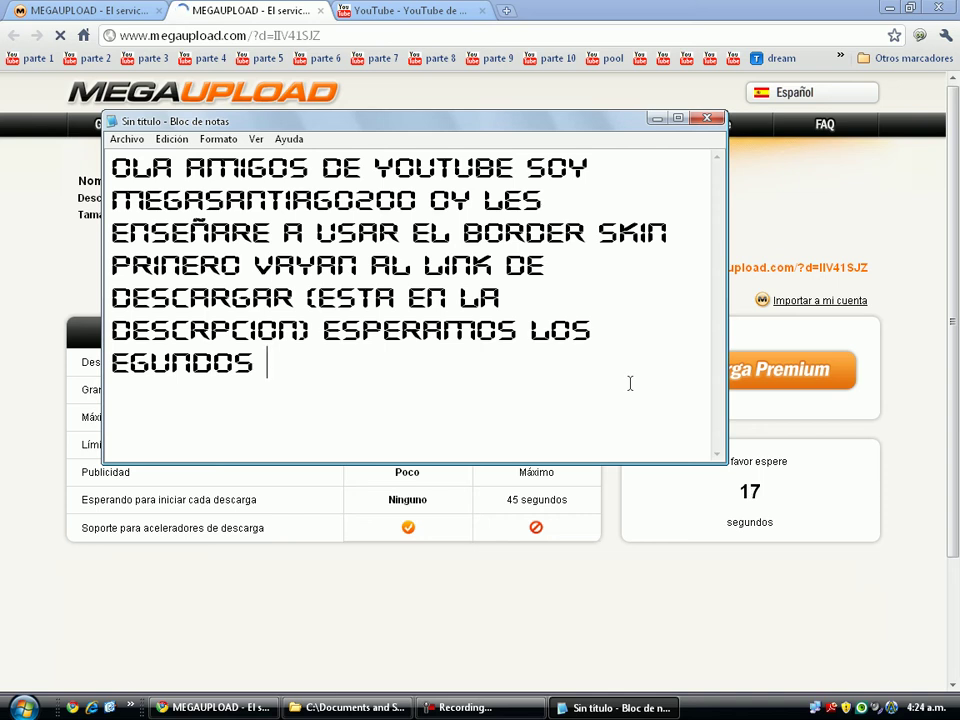
- Correct the spelling of the note's last word to "SEGUNDOS" by adding its missing initial letter
{"action": "key", "text": "Left"}
{"action": "key", "text": "Left"}
{"action": "key", "text": "Left"}
{"action": "key", "text": "Left"}
{"action": "key", "text": "Left"}
{"action": "key", "text": "Left"}
{"action": "key", "text": "Left"}
{"action": "key", "text": "Left"}
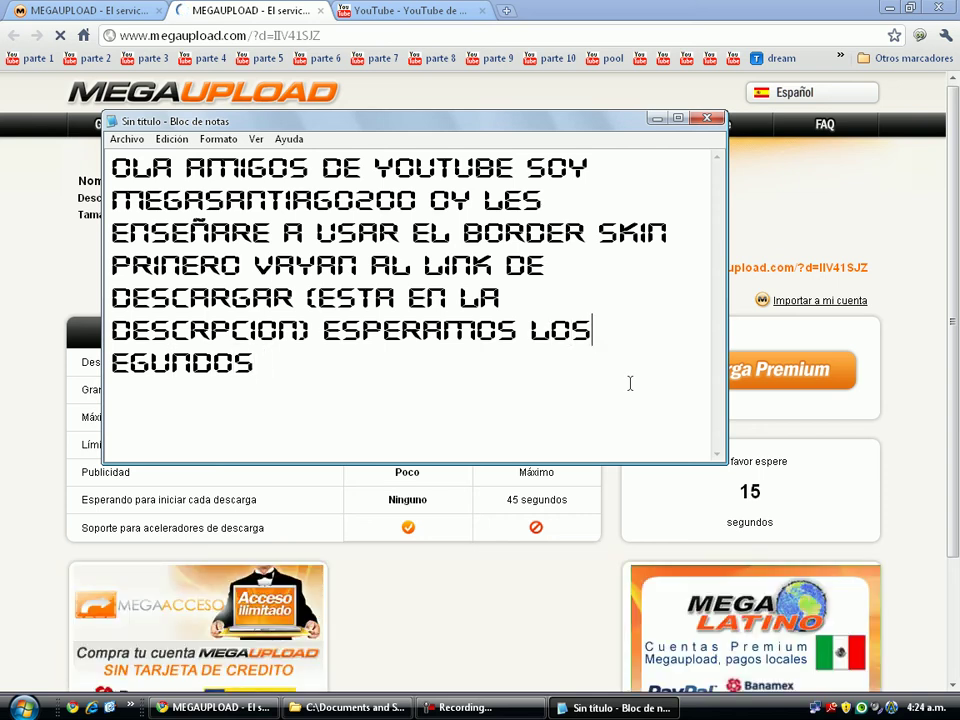
{"action": "type", "text": "S"}
- Continue the note at its end with "Y LO DESCARGAN"
{"action": "key", "text": "Right"}
{"action": "key", "text": "Right"}
{"action": "key", "text": "Right"}
{"action": "key", "text": "Right"}
{"action": "key", "text": "Right"}
{"action": "key", "text": "Right"}
{"action": "key", "text": "Right"}
{"action": "key", "text": "Right"}
{"action": "type", "text": "Y L"}
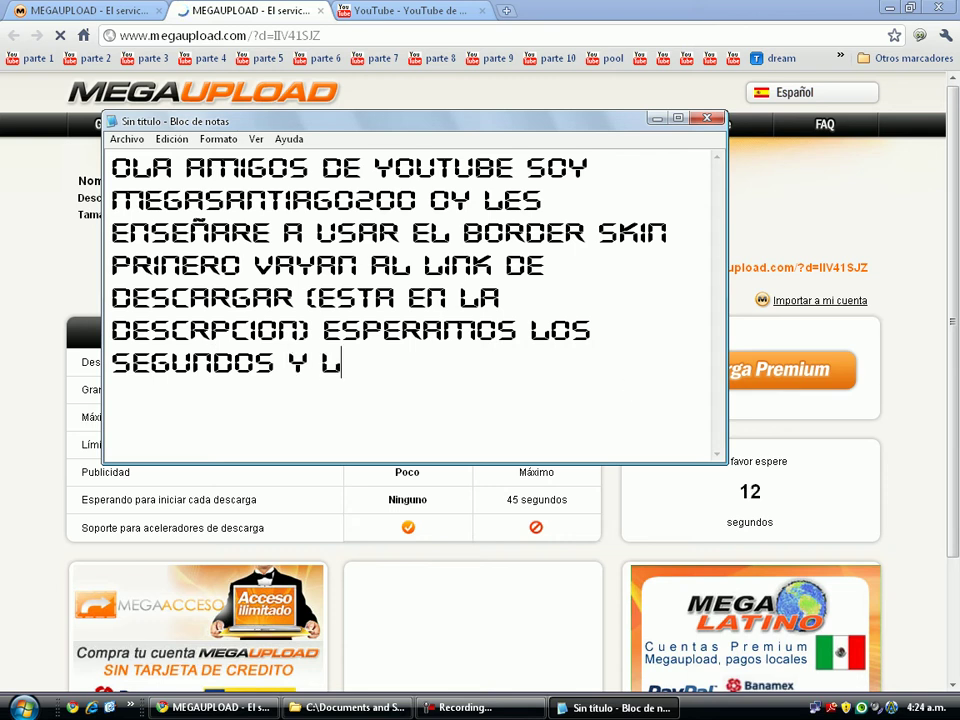
{"action": "type", "text": "O DESCARGAR"}
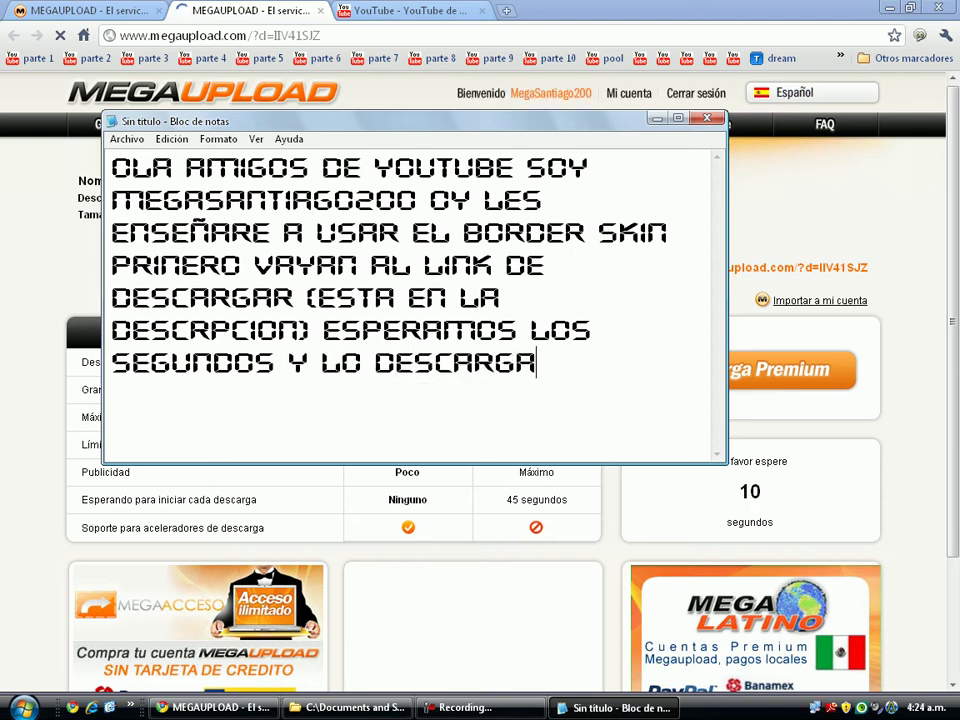
{"action": "key", "text": "BackSpace"}
{"action": "key", "text": "BackSpace"}
{"action": "type", "text": "N "}
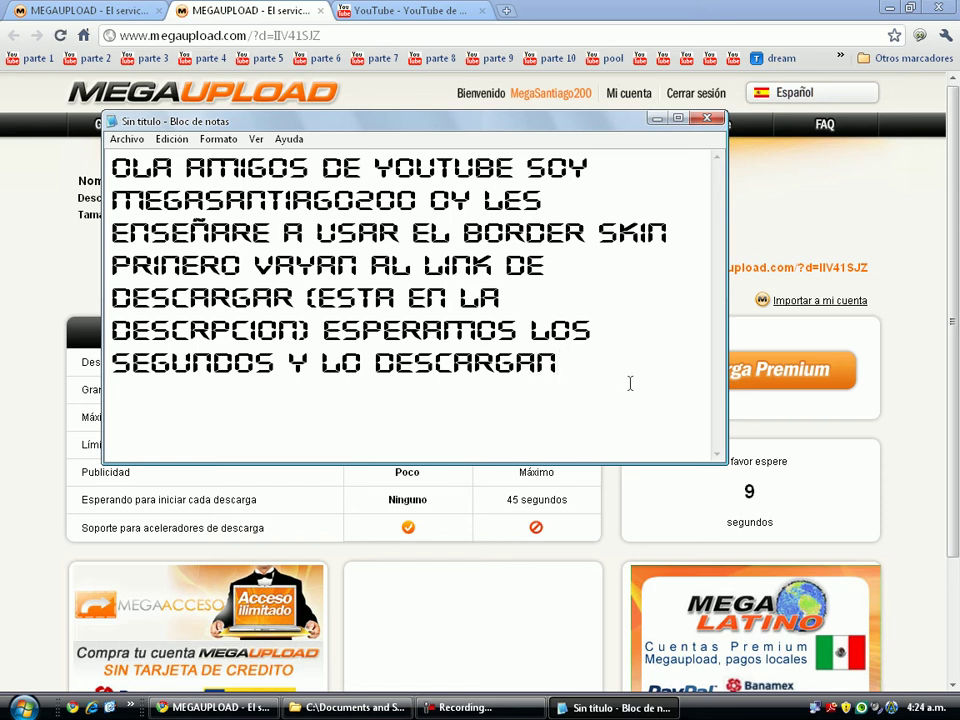
- Append "YO YA NO LO DESCARGO PORKE YO YA LO TENGO" to the end of the note
{"action": "type", "text": "YO YA"}
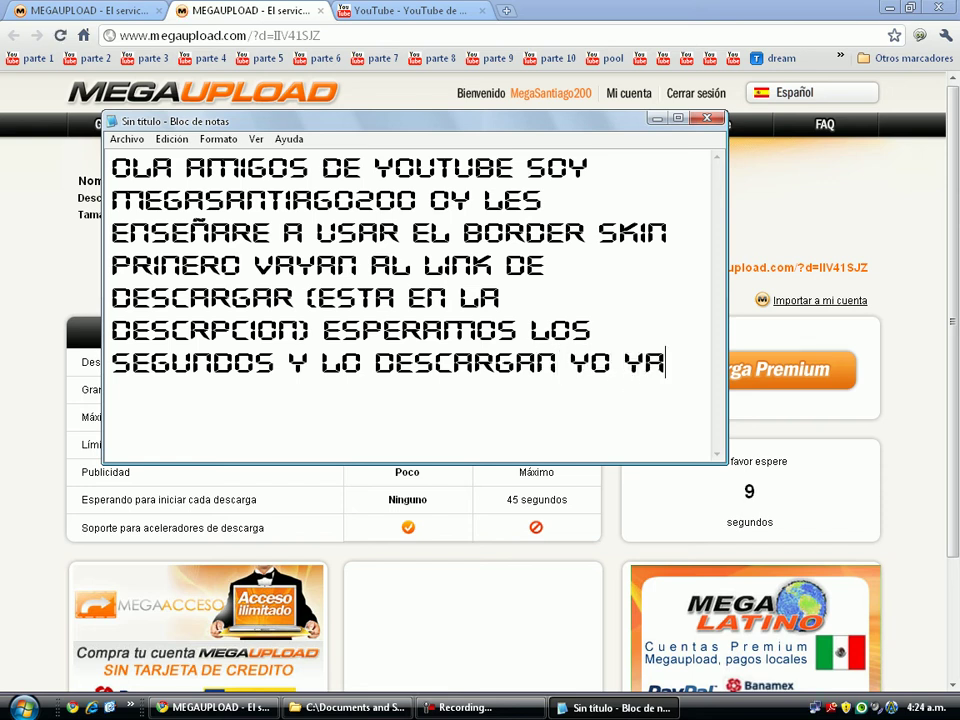
{"action": "type", "text": " NO LO DES"}
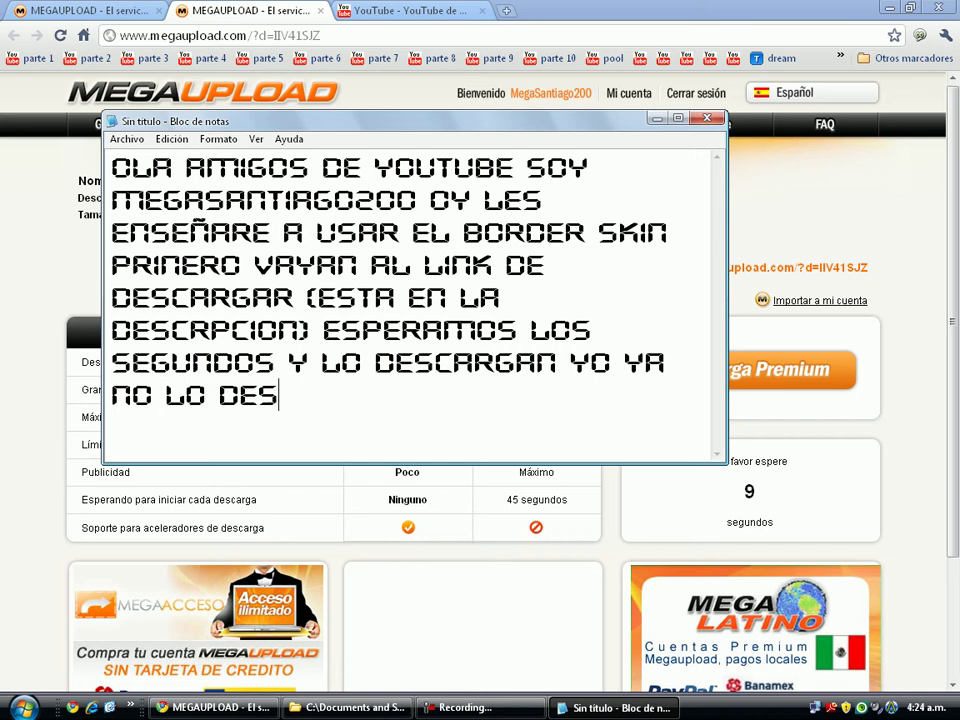
{"action": "type", "text": "CARGO PO"}
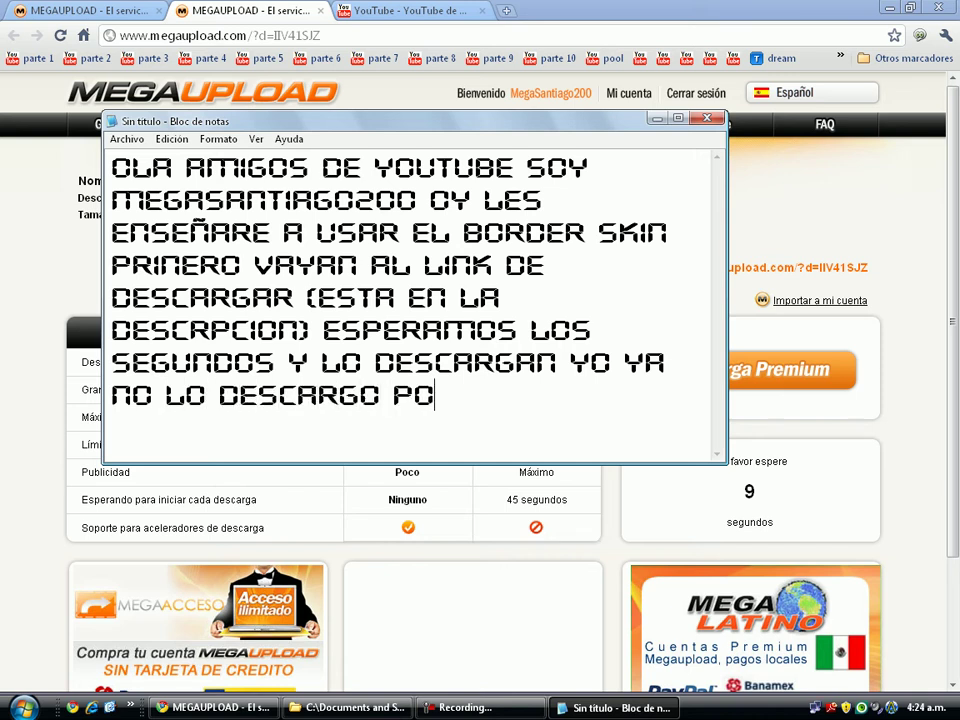
{"action": "type", "text": "RKE "}
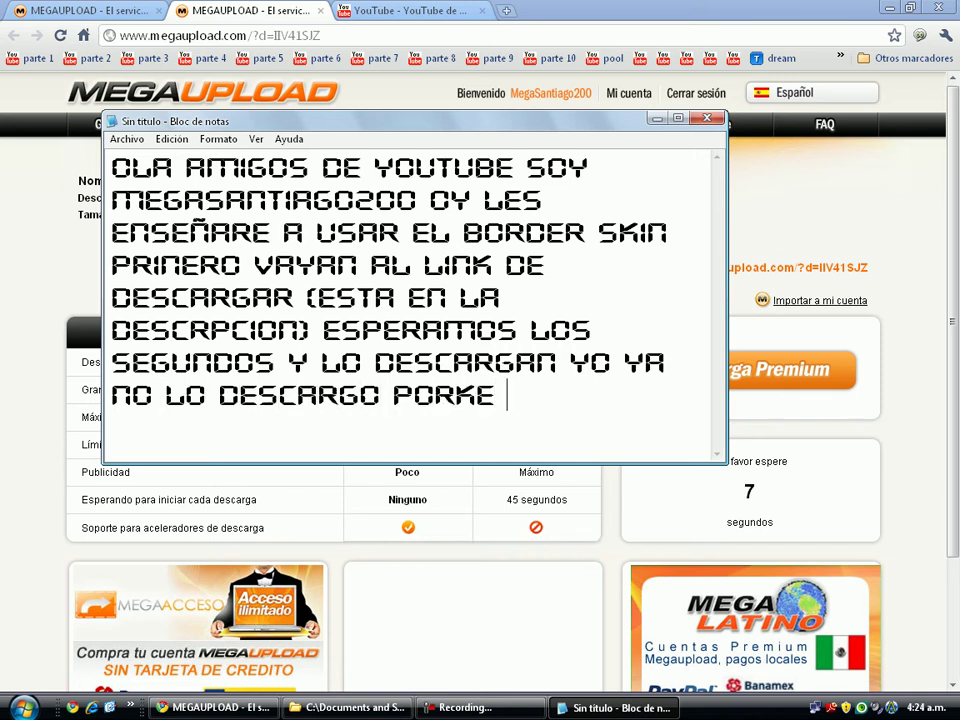
{"action": "type", "text": "YO YA "}
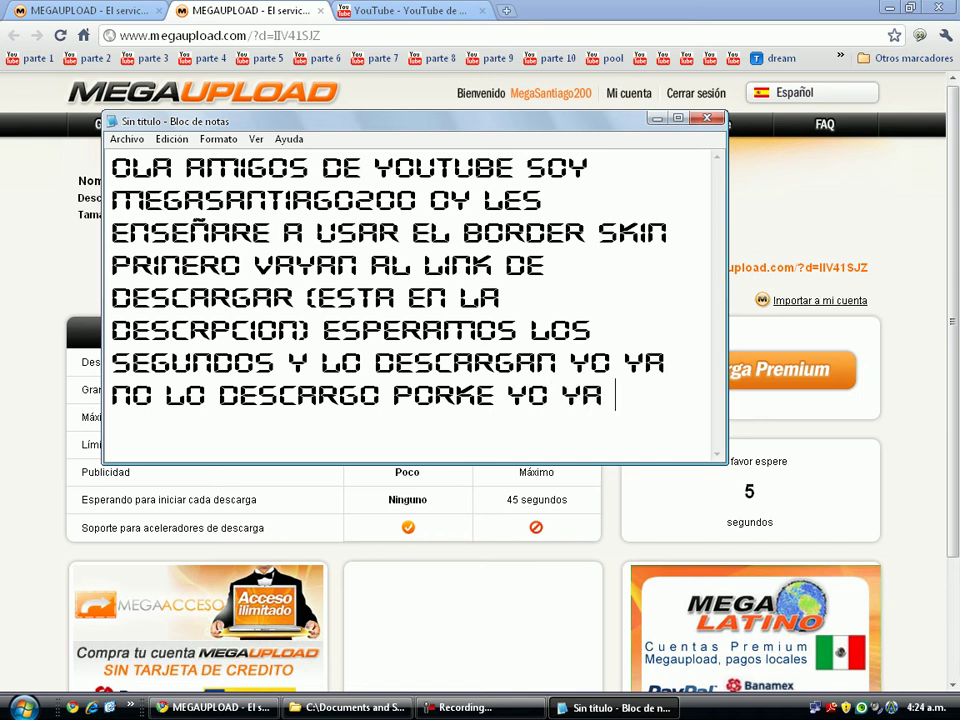
{"action": "type", "text": "LO TENGO"}
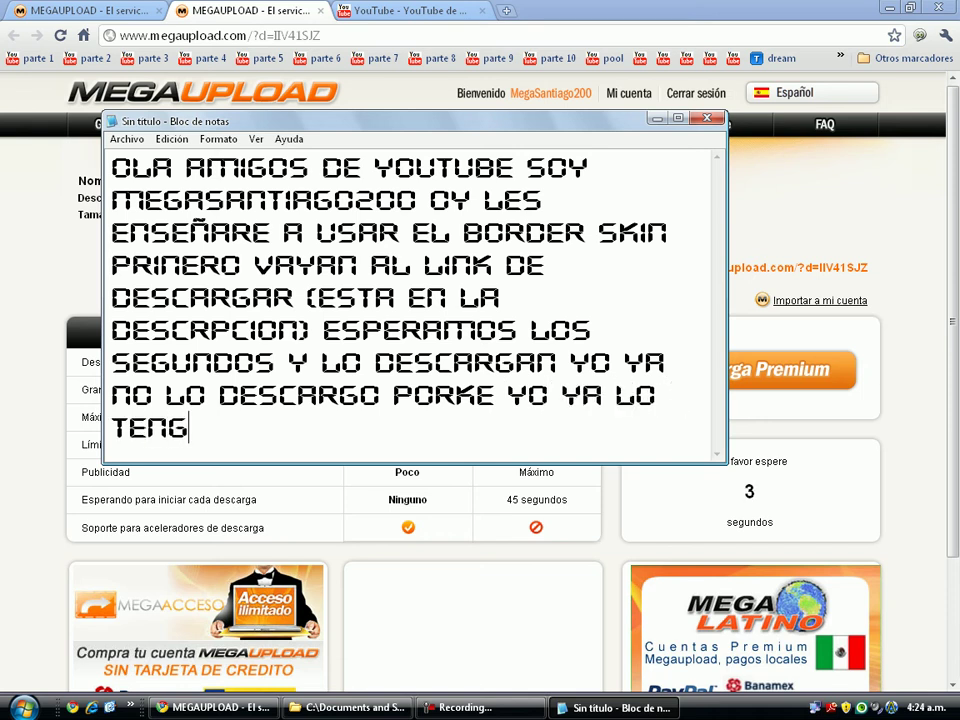
- Minimize the browser and open the BorderSkin 0.2.9 folder inside the folder of downloaded programs
{"action": "left_click", "coordinate": [896, 10]}
{"action": "left_click", "coordinate": [889, 7]}
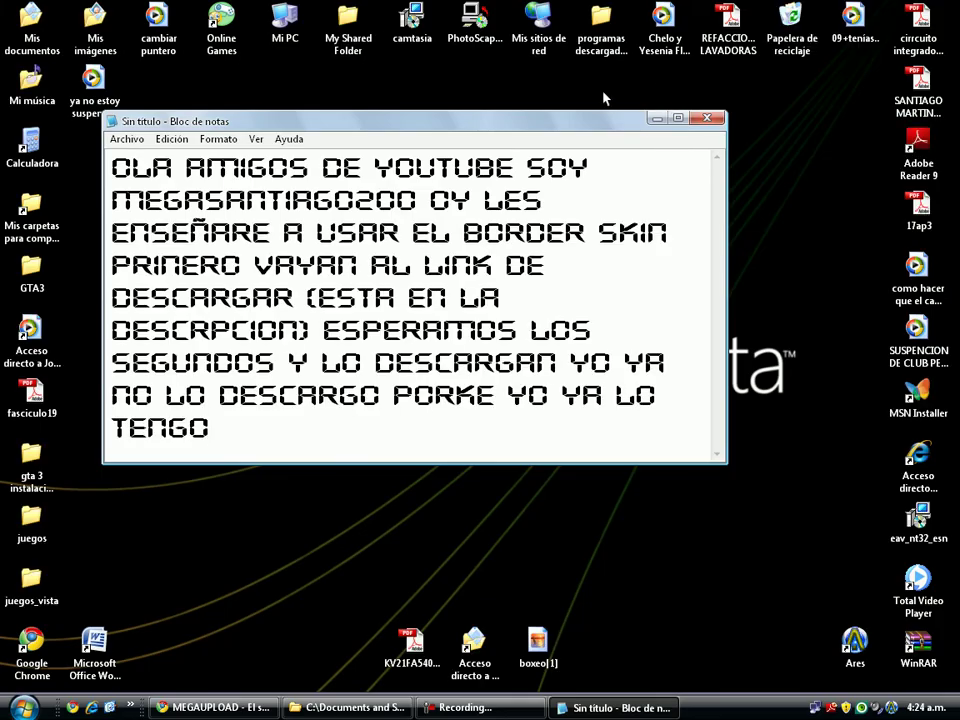
{"action": "left_click", "coordinate": [355, 707]}
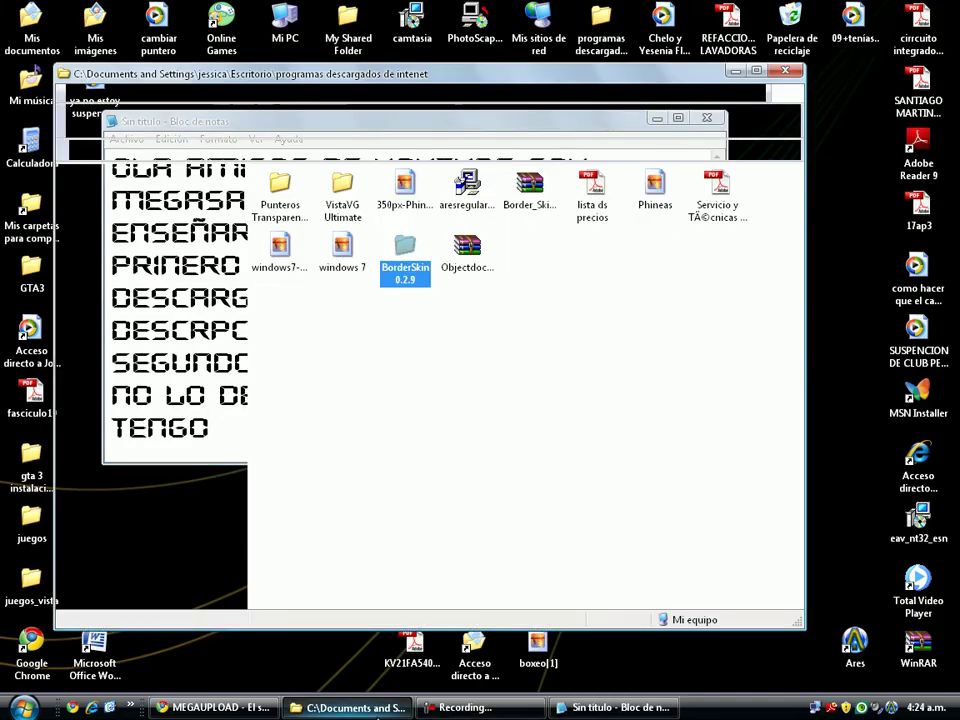
{"action": "left_click_drag", "start_coordinate": [404, 337], "coordinate": [404, 268]}
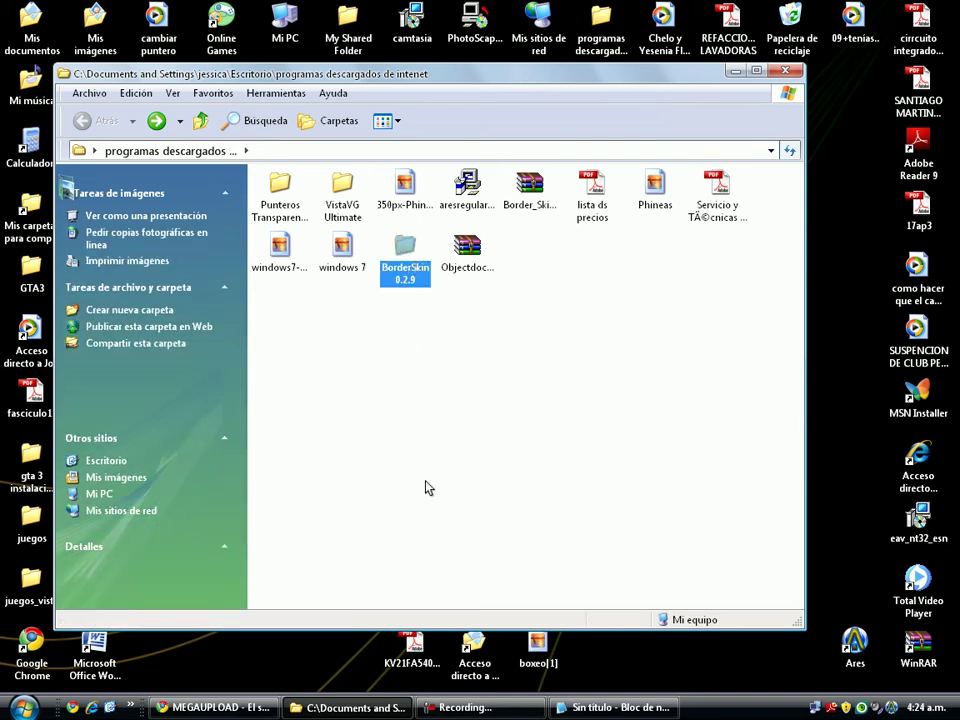
{"action": "key", "text": "Return"}
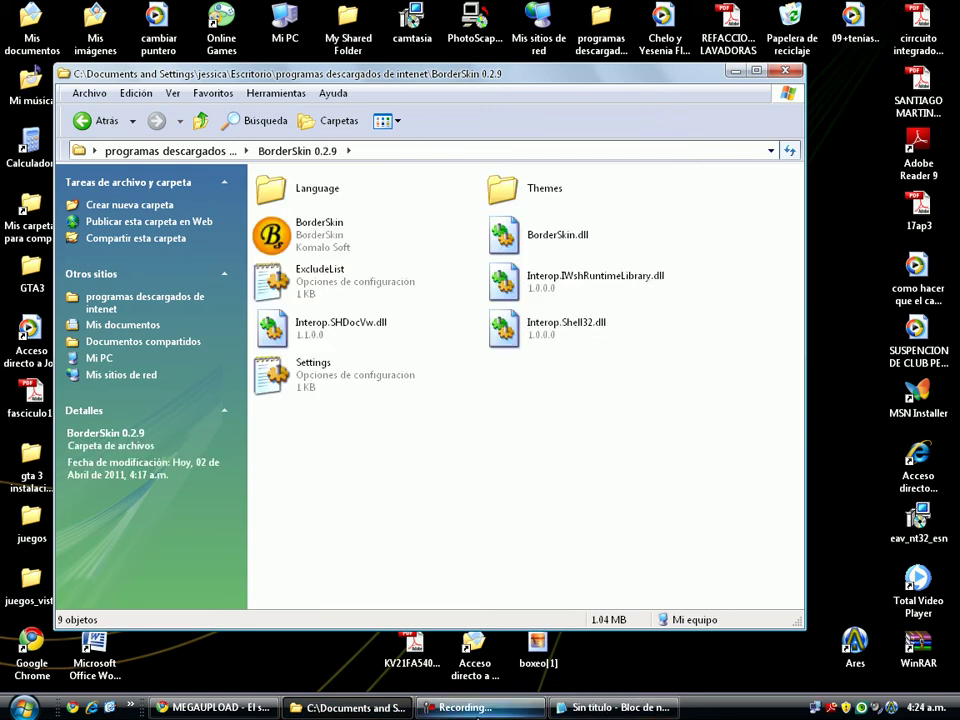
- Return to the Notepad note and append "PERDON NO ES LA CARPETA ES ESTE .RAR" at its end
{"action": "left_click", "coordinate": [621, 708]}
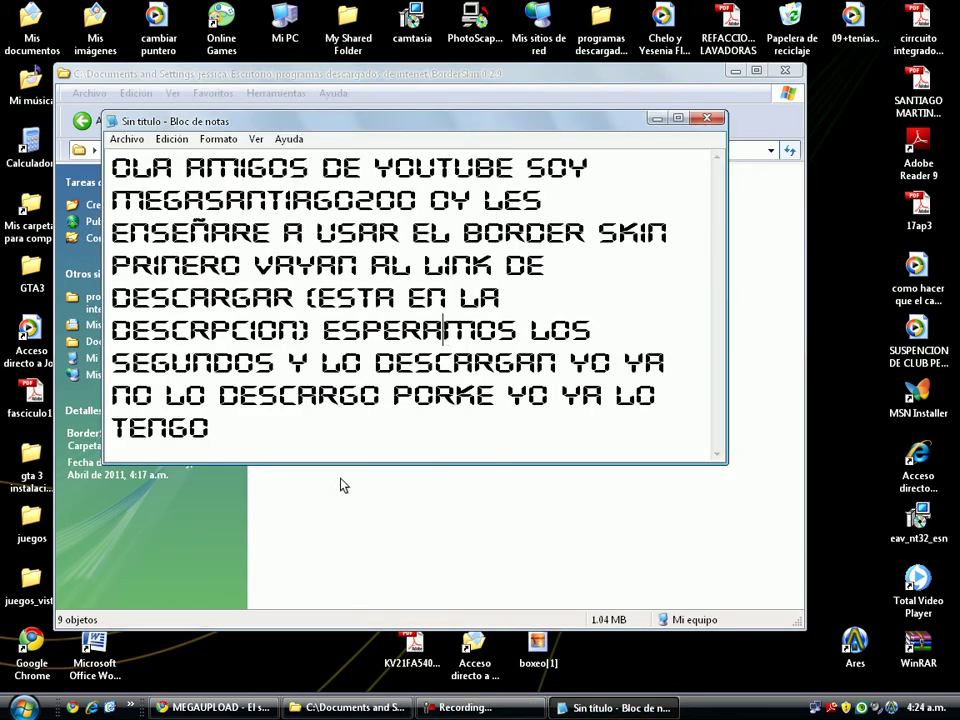
{"action": "left_click", "coordinate": [300, 446]}
{"action": "type", "text": "PERDON "}
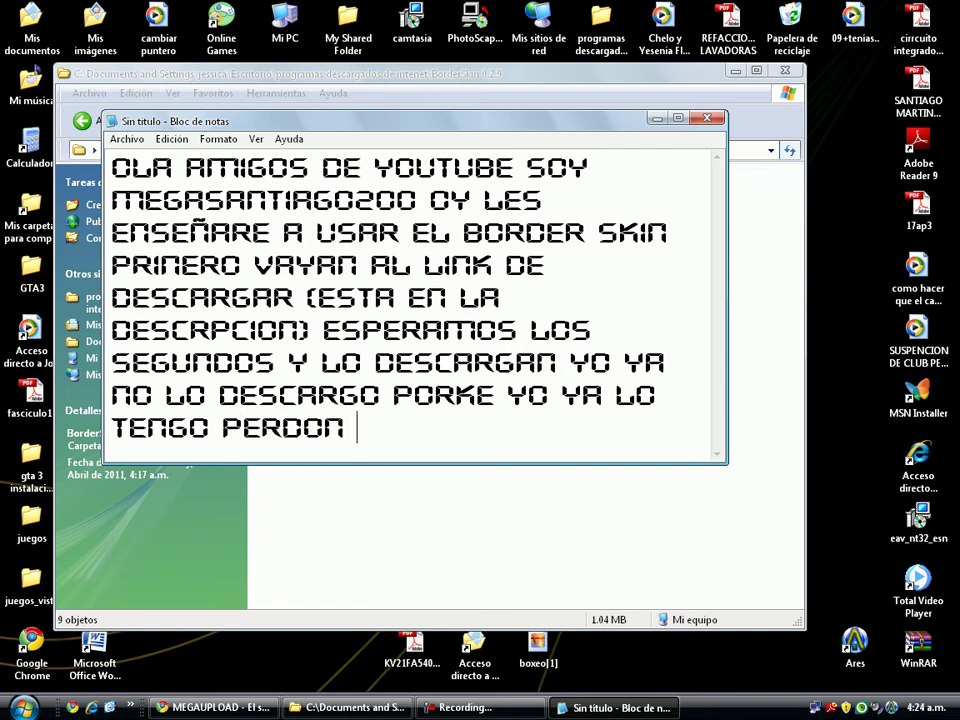
{"action": "type", "text": "NO ES LA "}
{"action": "type", "text": "CARP"}
{"action": "key", "text": "BackSpace"}
{"action": "type", "text": "RPETA E"}
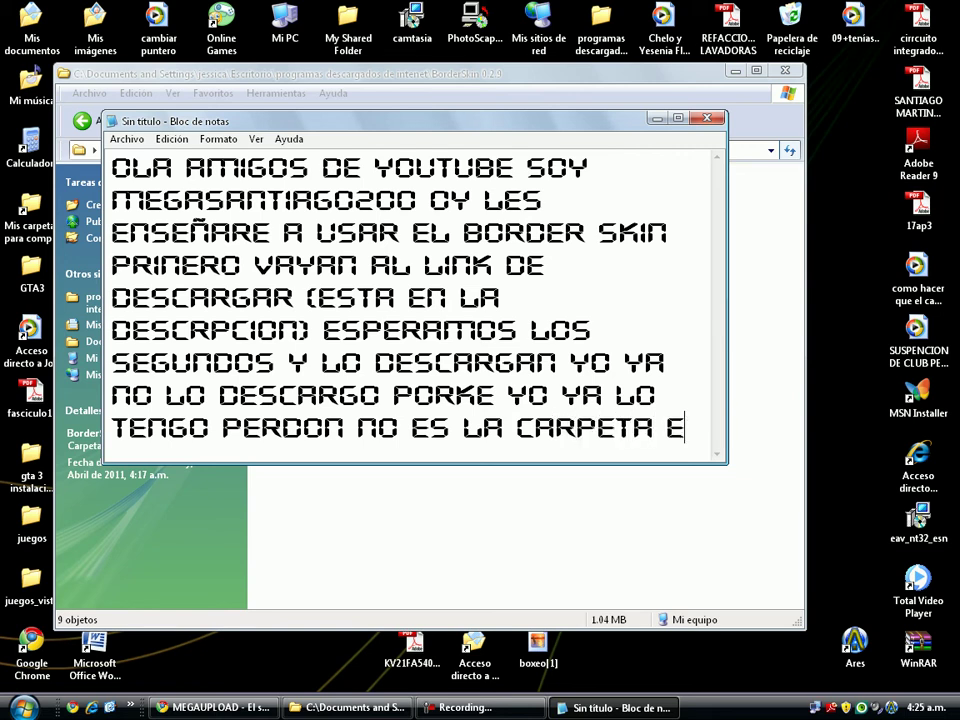
{"action": "type", "text": "S ESTE "}
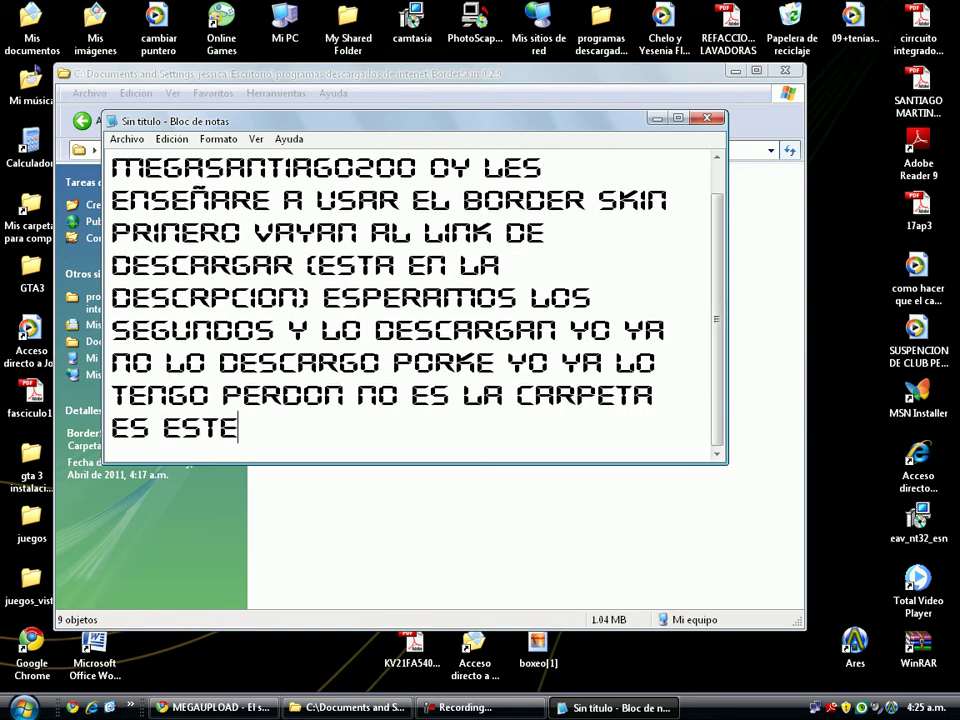
{"action": "type", "text": ".RAR"}
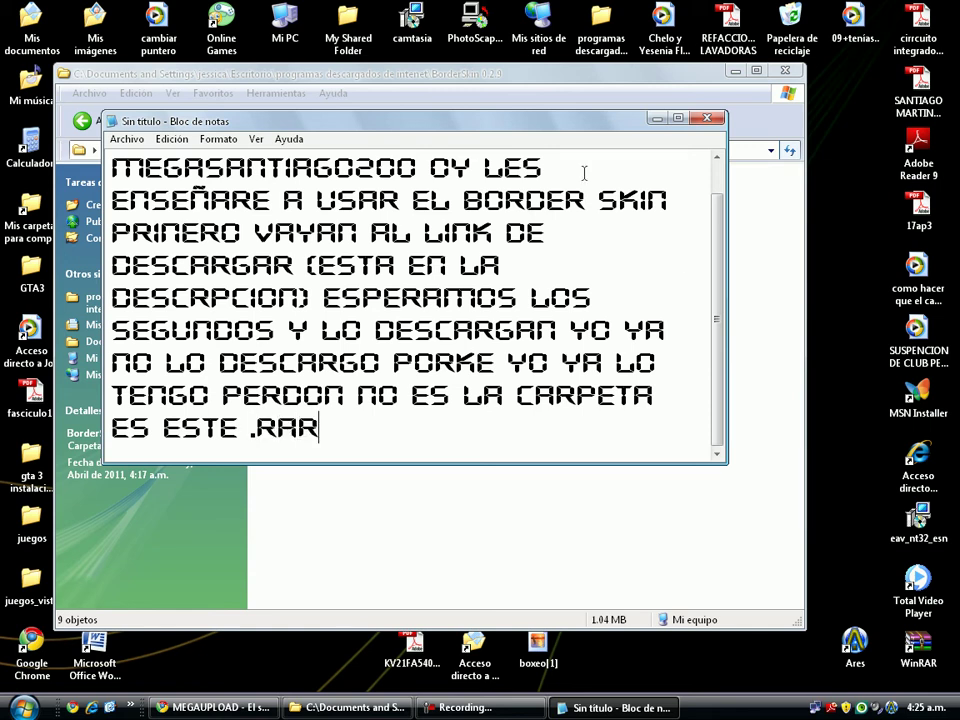
- Go back to the folder of downloaded programs, open the Border_Skin Aero Glass On XP archive, and minimize the folder window
{"action": "left_click", "coordinate": [656, 118]}
{"action": "left_click", "coordinate": [100, 121]}
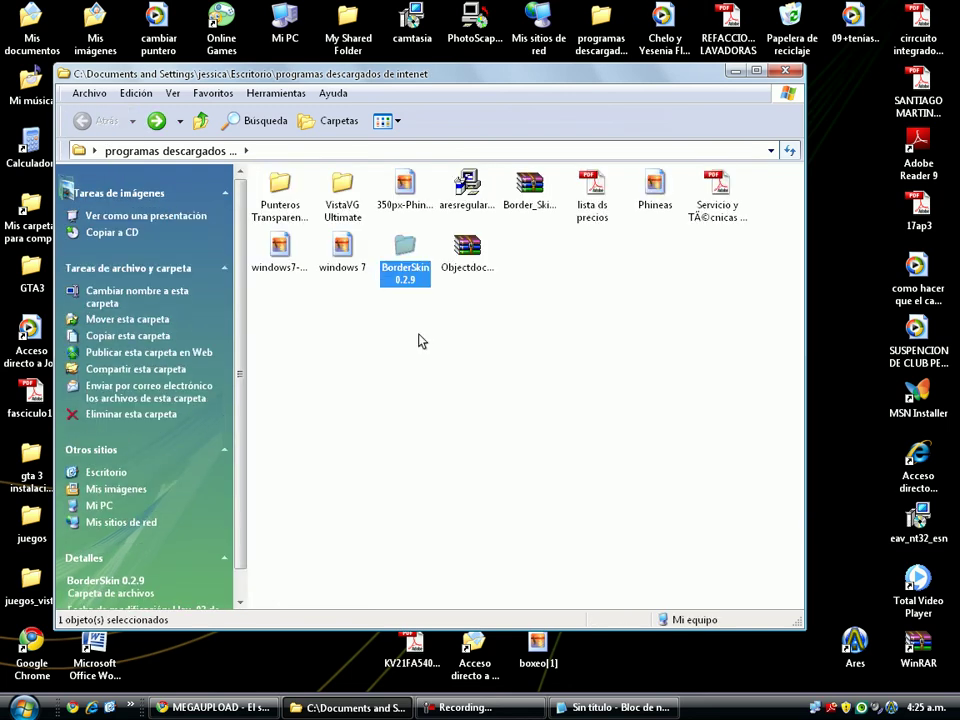
{"action": "left_click", "coordinate": [525, 200]}
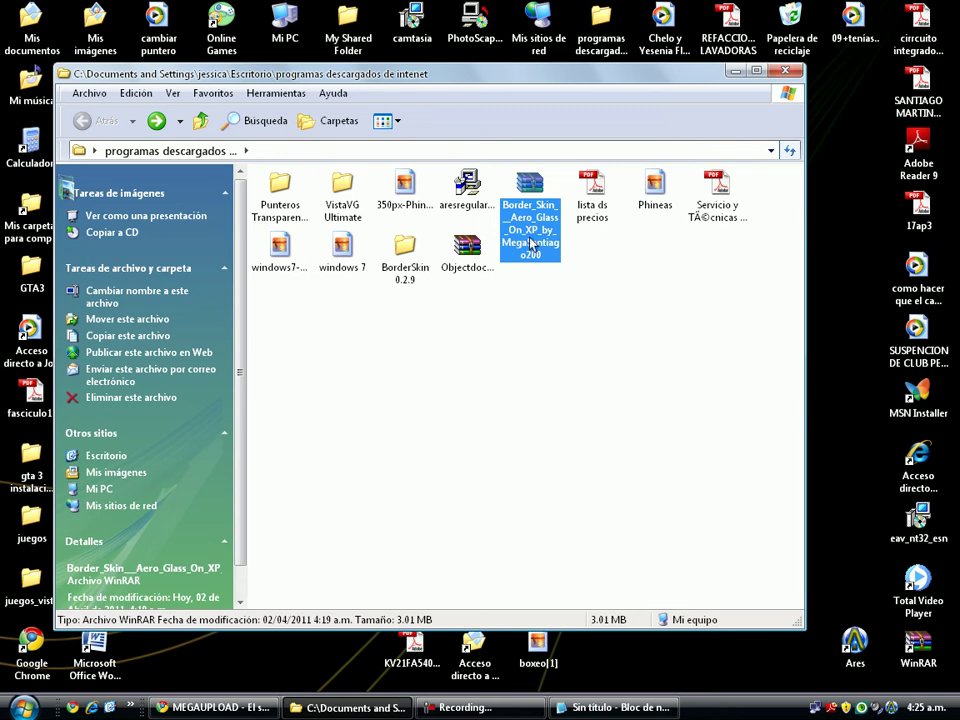
{"action": "double_click", "coordinate": [530, 230]}
{"action": "left_click", "coordinate": [736, 72]}
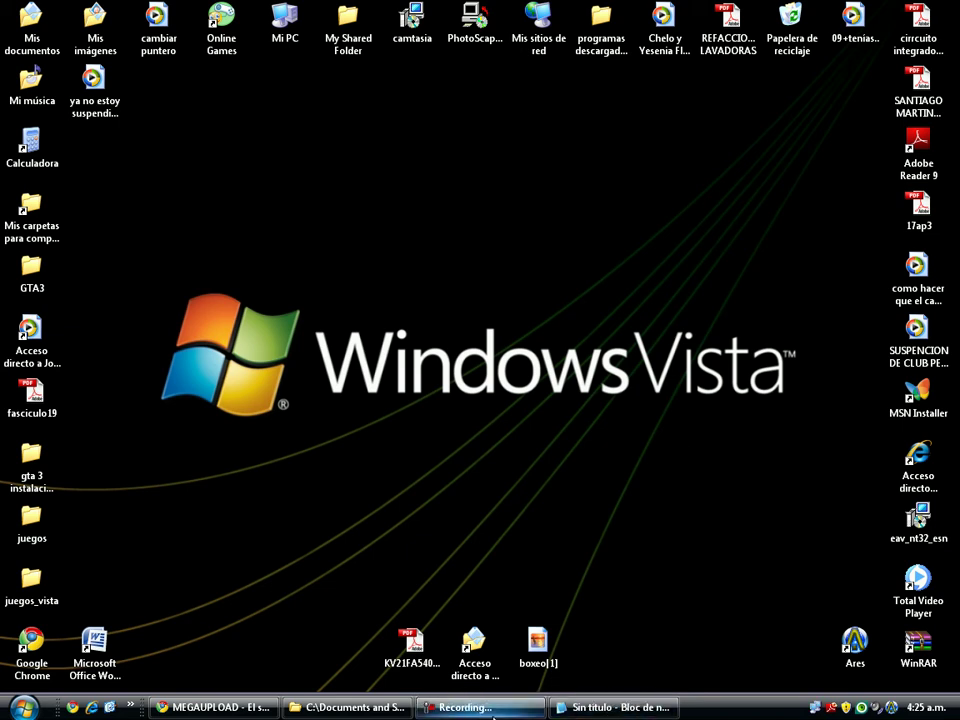
- Close the browser tab with the Border_Skin file's Megaupload download page and minimize the browser
{"action": "left_click", "coordinate": [250, 708]}
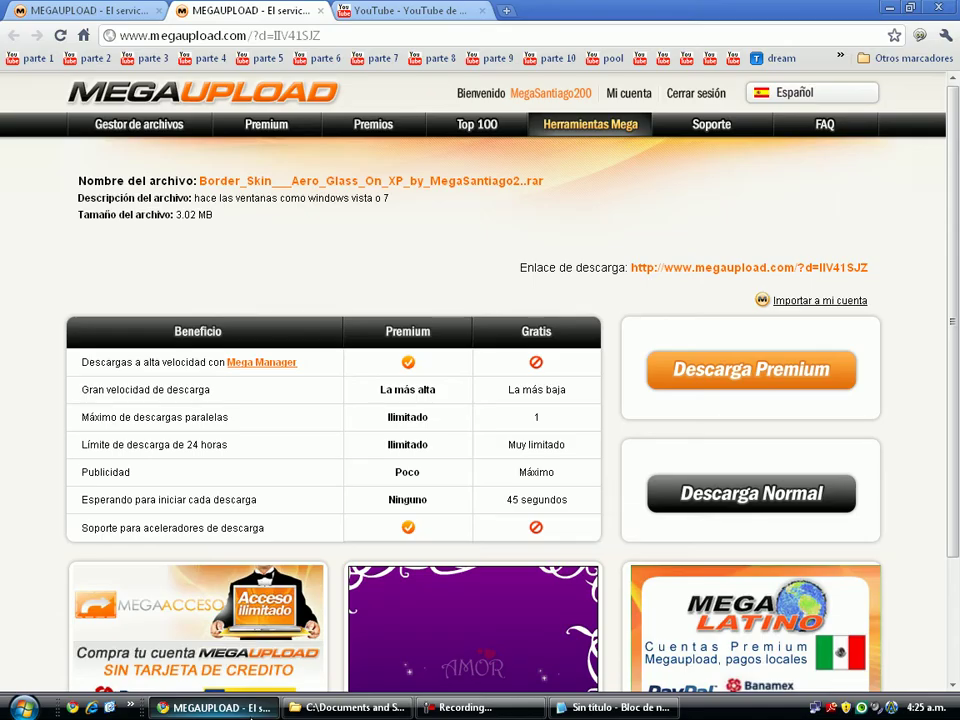
{"action": "left_click", "coordinate": [318, 11]}
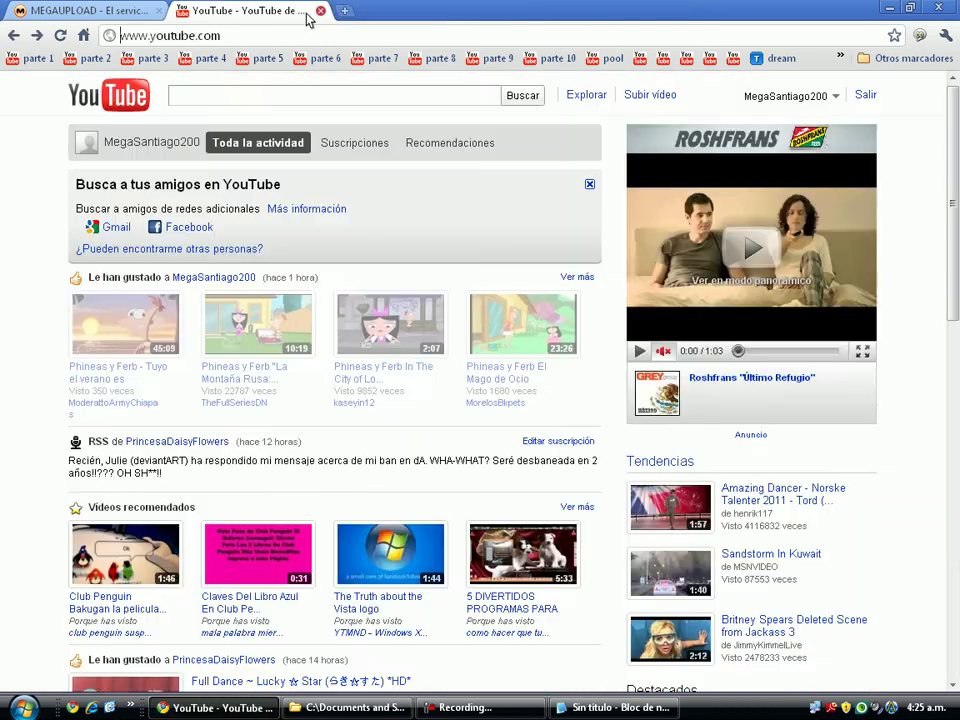
{"action": "left_click", "coordinate": [145, 16]}
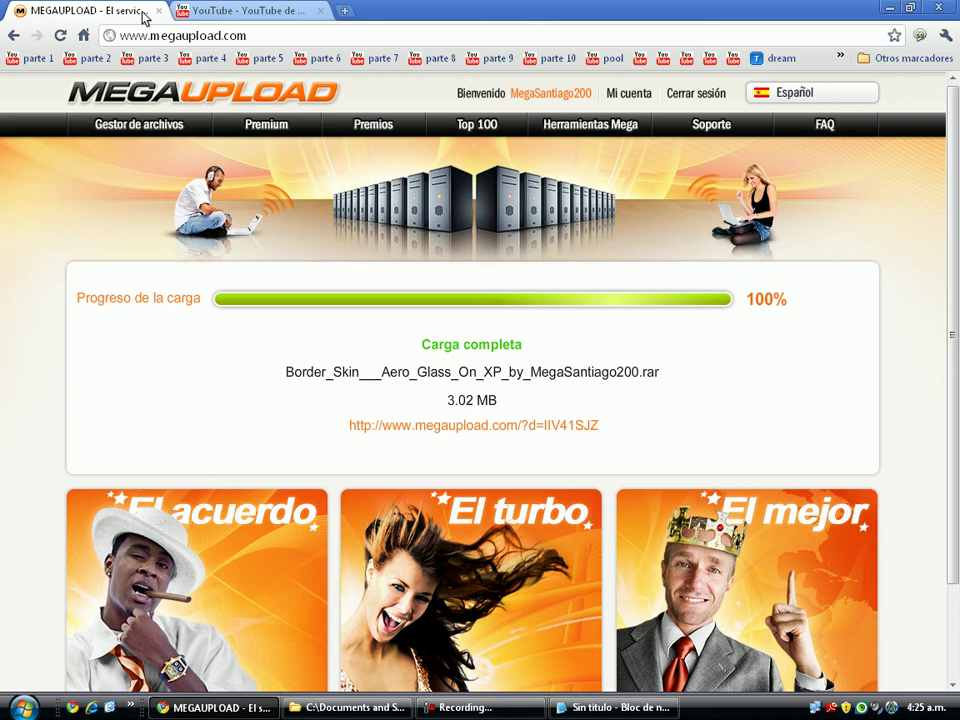
{"action": "left_click", "coordinate": [222, 9]}
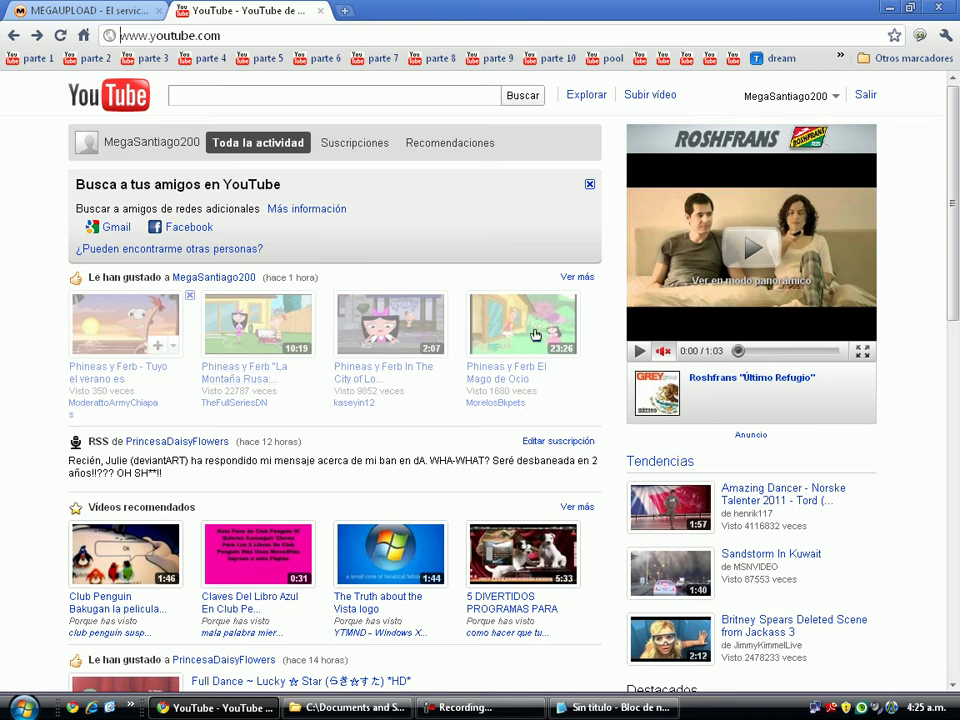
{"action": "left_click", "coordinate": [887, 10]}
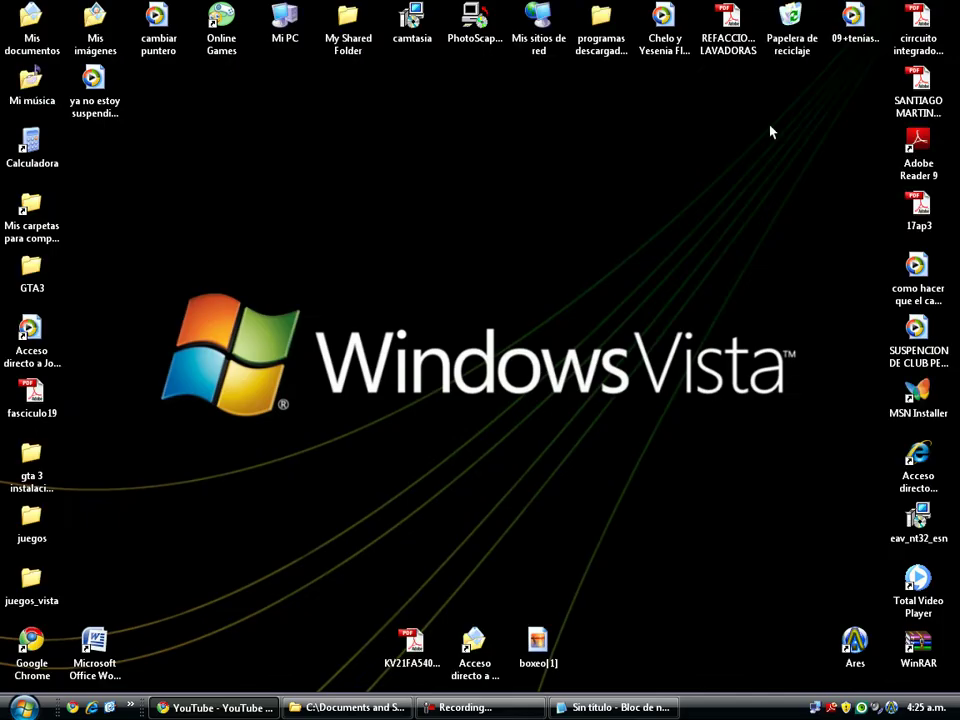
- Return to the Notepad note and append "BUENO LO EXTRAEN ASI" at its end
{"action": "left_click", "coordinate": [613, 707]}
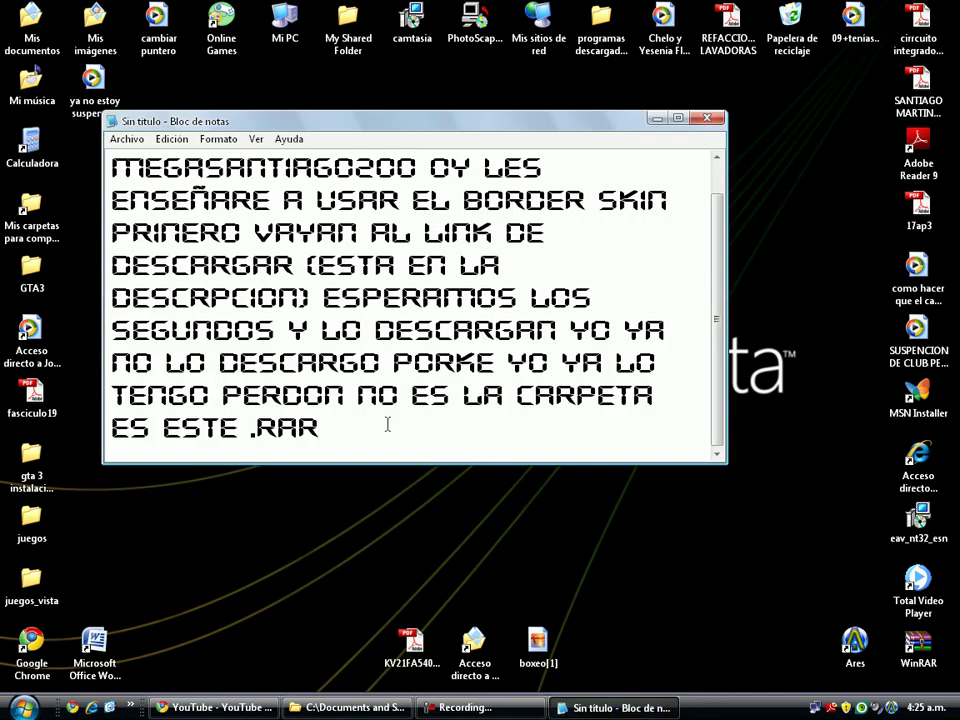
{"action": "type", "text": "BUE"}
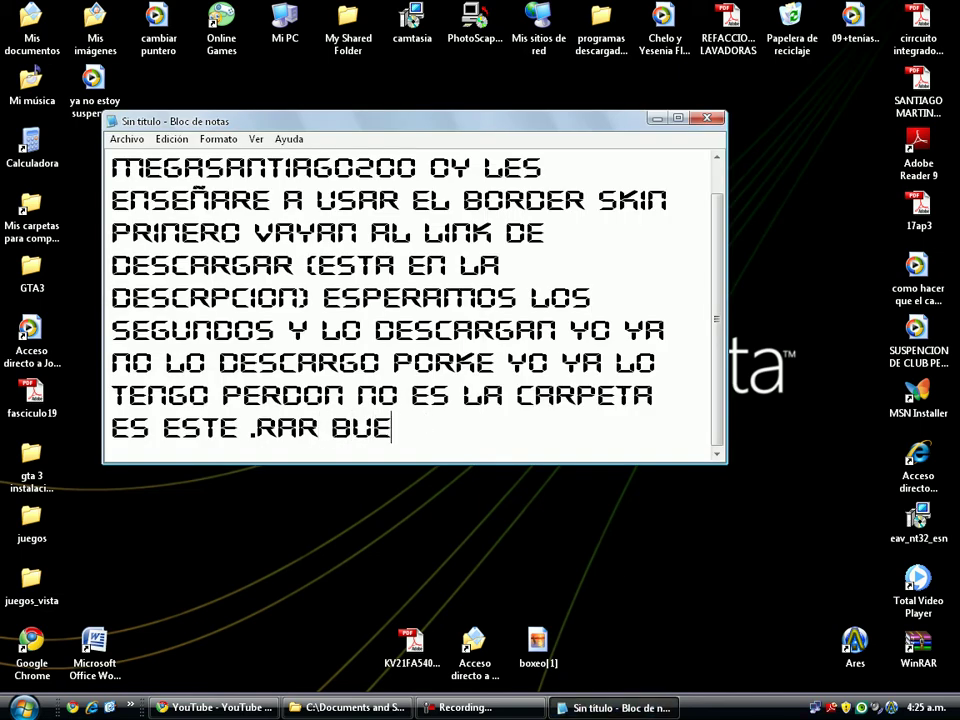
{"action": "type", "text": "NO LO E"}
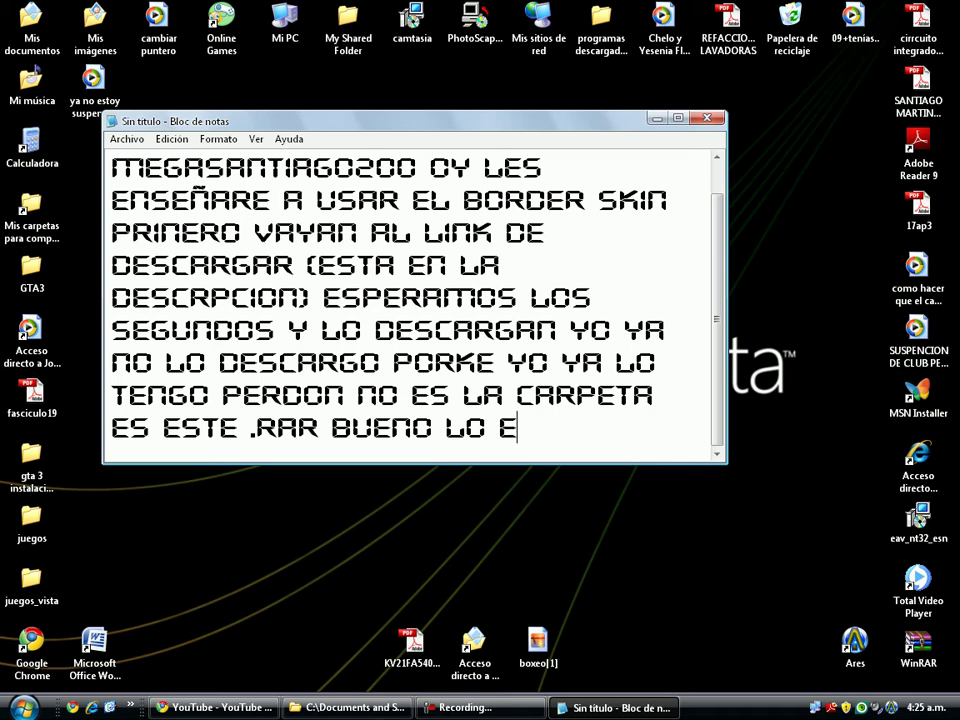
{"action": "type", "text": "XTRA"}
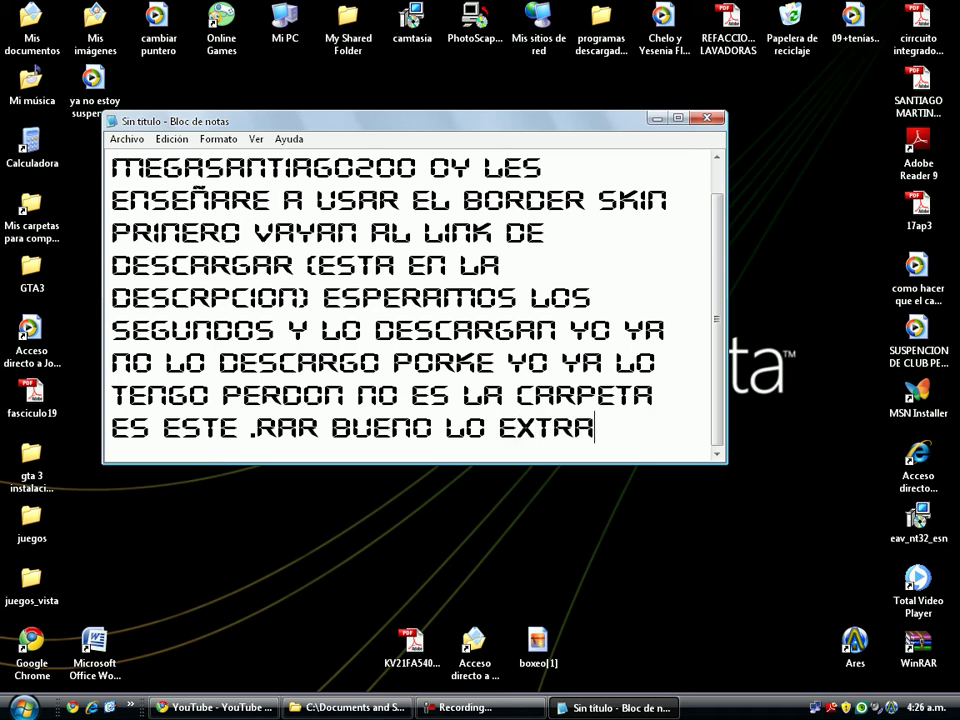
{"action": "key", "text": "BackSpace"}
{"action": "type", "text": "E"}
{"action": "key", "text": "Left"}
{"action": "type", "text": "A"}
{"action": "key", "text": "Right"}
{"action": "type", "text": "N ASI"}
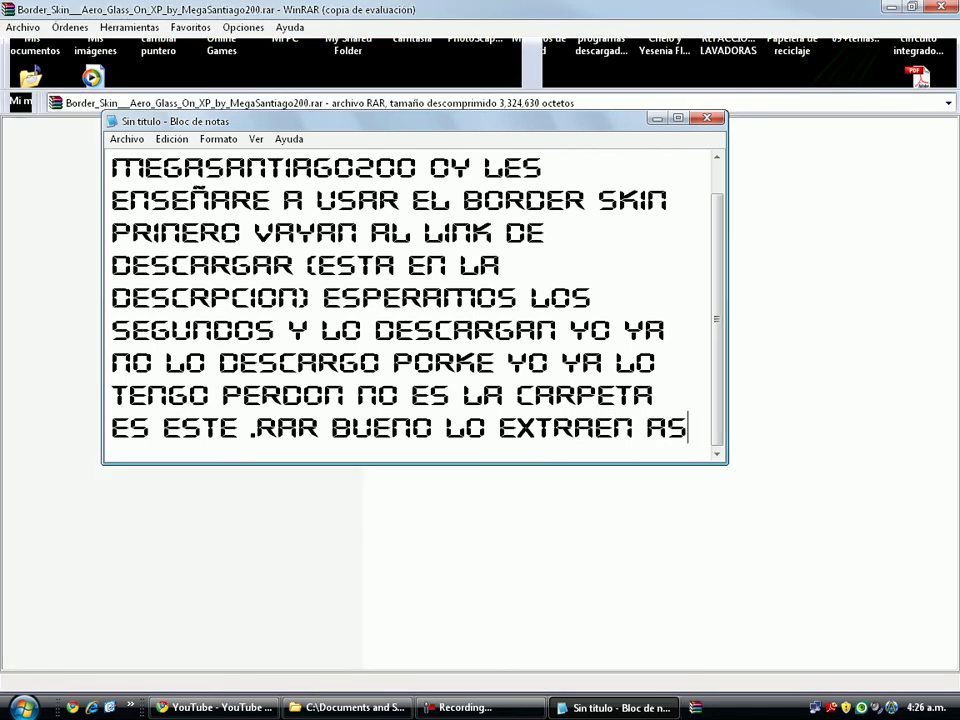
- Minimize the note, run the Border Skin 0.2.9 installer from the RAR archive, and bring up the Ares window
{"action": "left_click", "coordinate": [658, 118]}
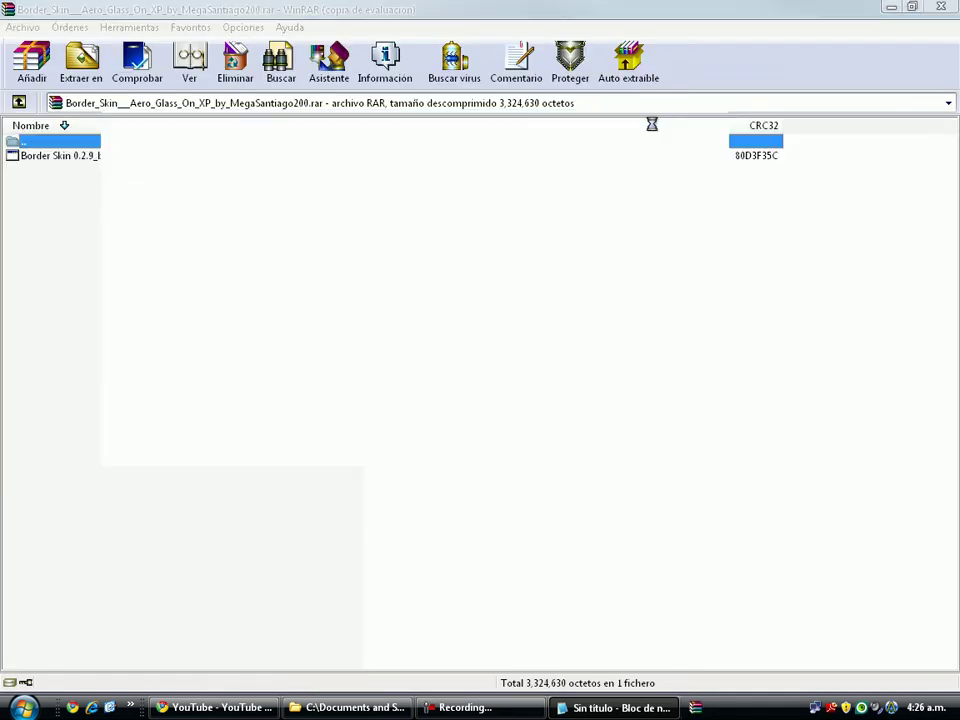
{"action": "left_click", "coordinate": [568, 356]}
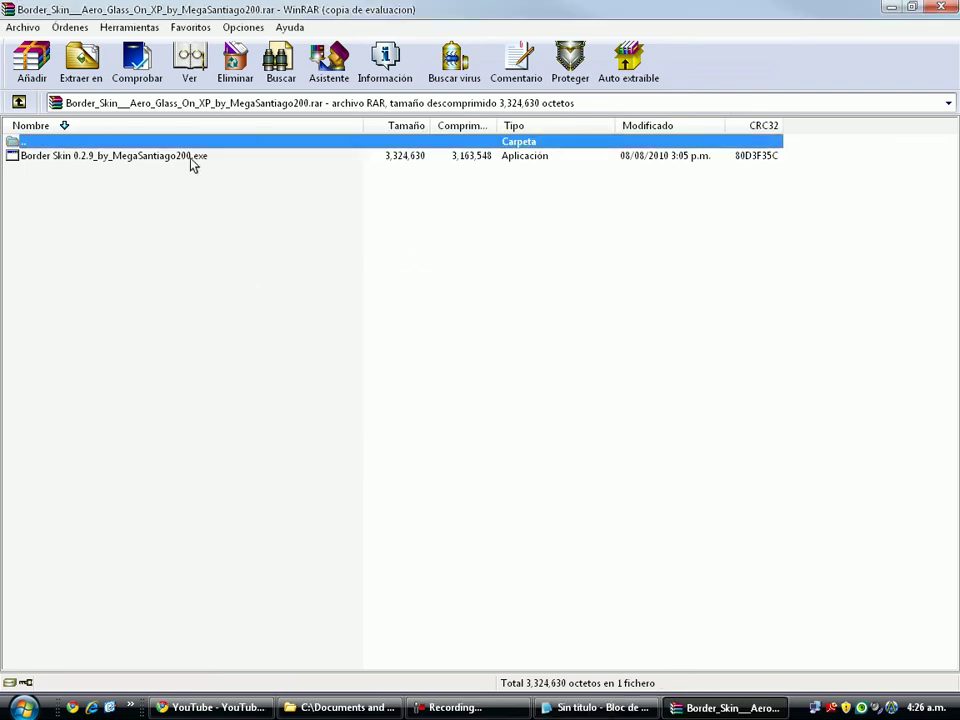
{"action": "double_click", "coordinate": [189, 157]}
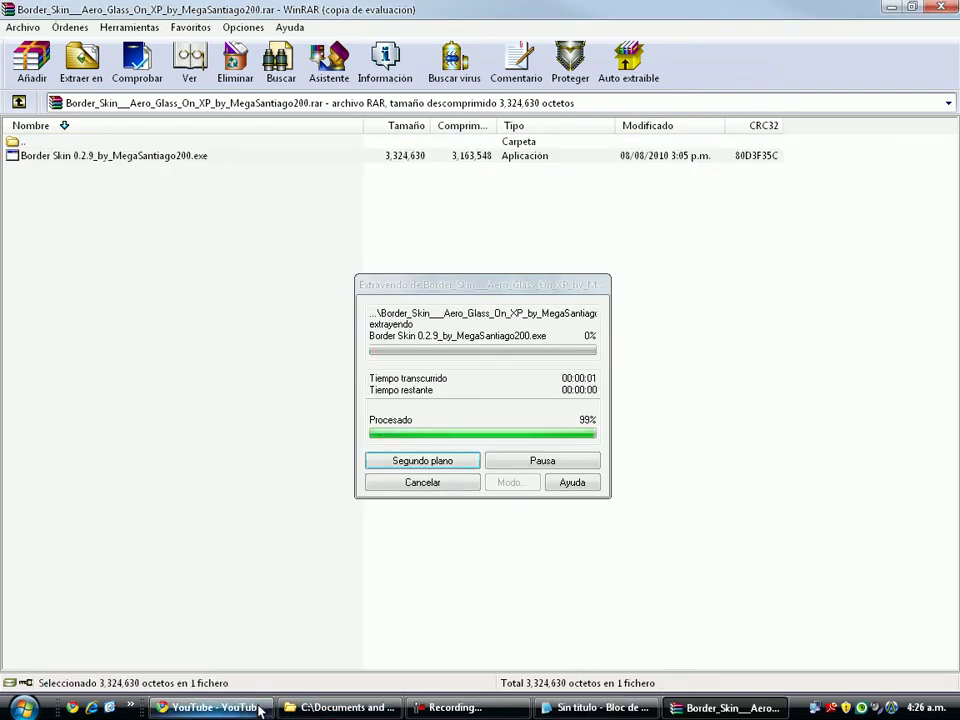
{"action": "left_click", "coordinate": [237, 712]}
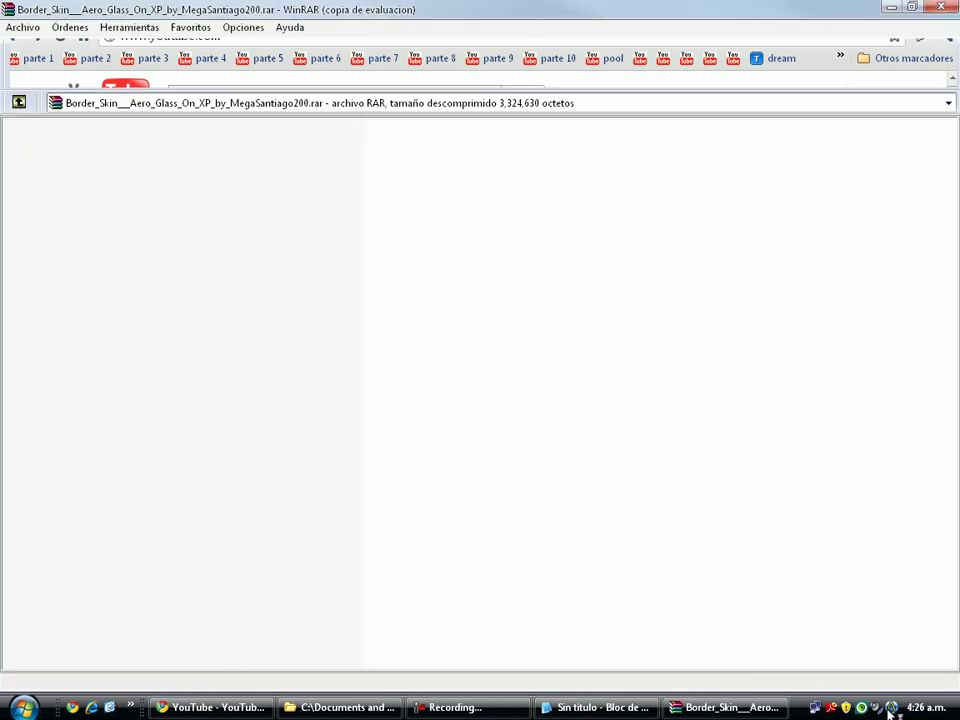
{"action": "double_click", "coordinate": [890, 708]}
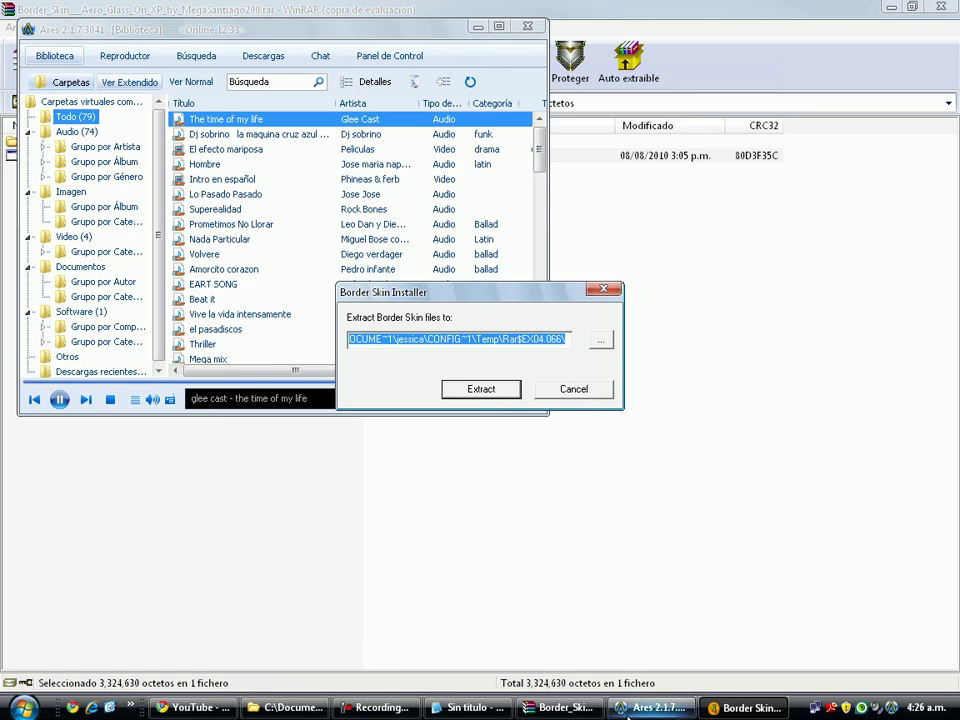
- Return to the Notepad note and replace all its text with "LO EXTRAEN EN DONDE QUIERAN"
{"action": "left_click", "coordinate": [470, 708]}
{"action": "type", "text": "MEGASANTIAGO200 OY LES ENSEÑARE A USAR EL BORDER SKIN PRIMERO VAYAN AL LINK DE DESCARGAR (ESTA EN LA DESCRPCION) ESPERAMOS LOS SEGUNDOS Y LO DESCARGAN YO YA NO LO DESCARGO PORKE YO YA LO TENGO PERDON NO ES LA CARPETA ES ESTE .RAR BUENO LO EXTRAEN ASI"}
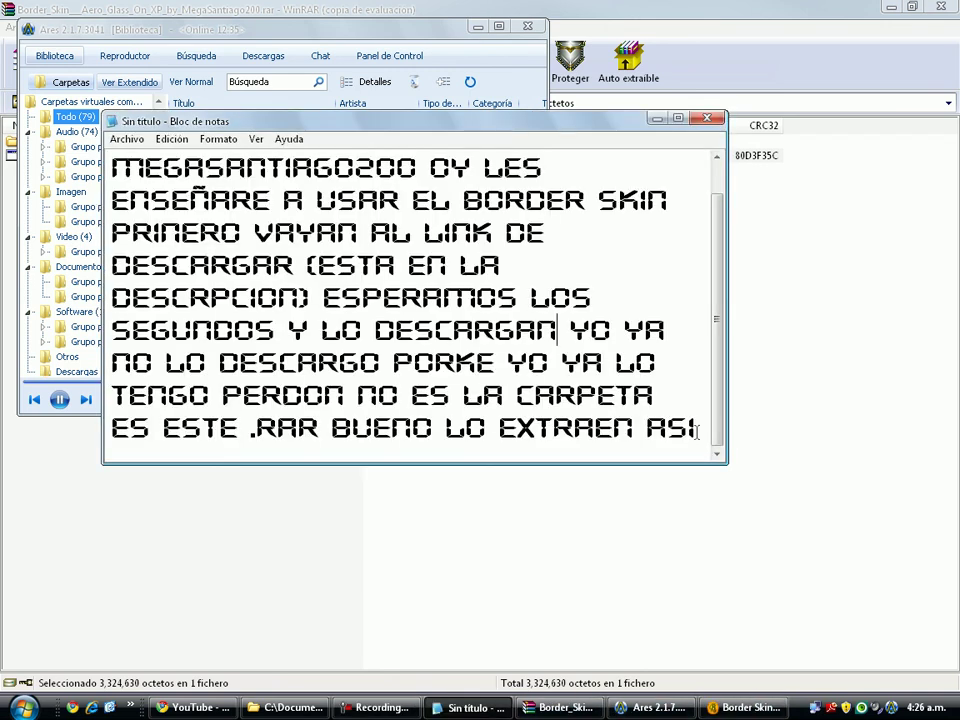
{"action": "key", "text": "ctrl+a"}
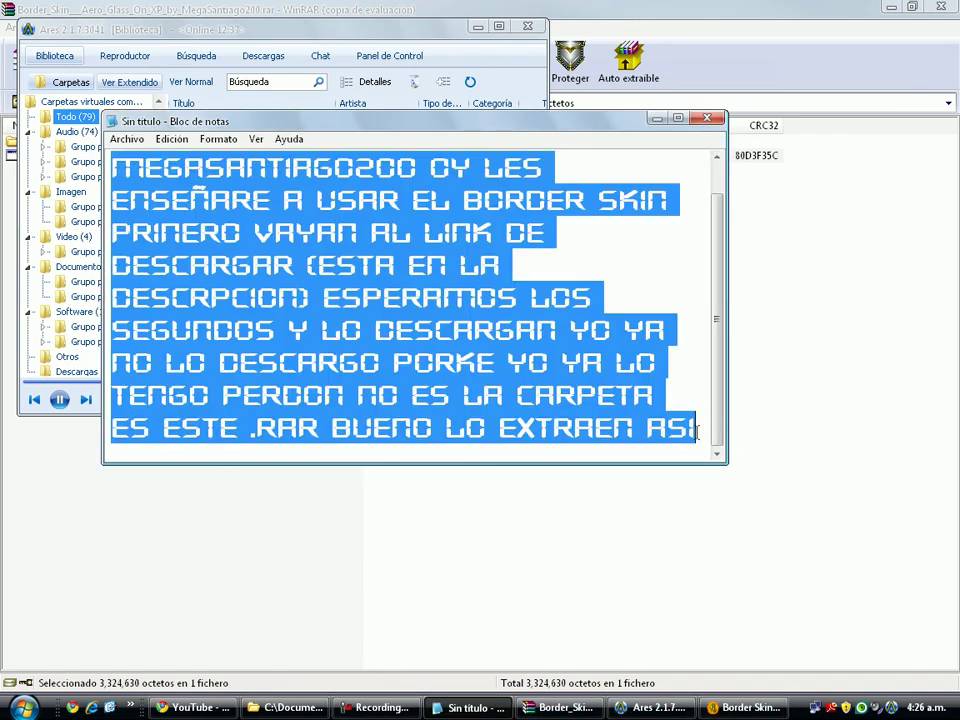
{"action": "key", "text": "BackSpace"}
{"action": "type", "text": "LO E"}
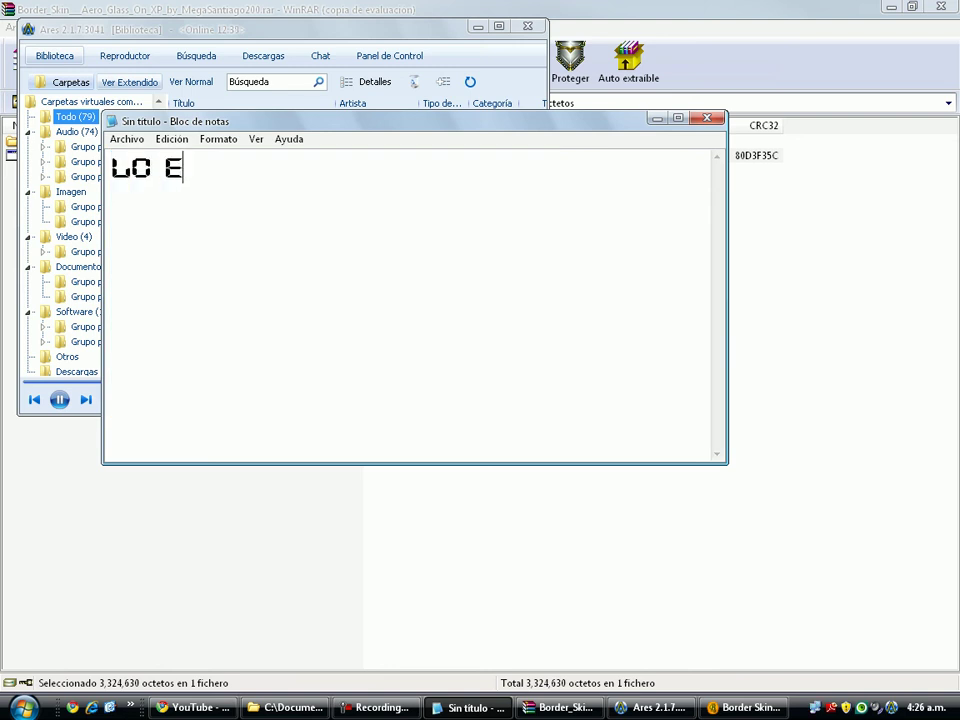
{"action": "type", "text": "XTRA"}
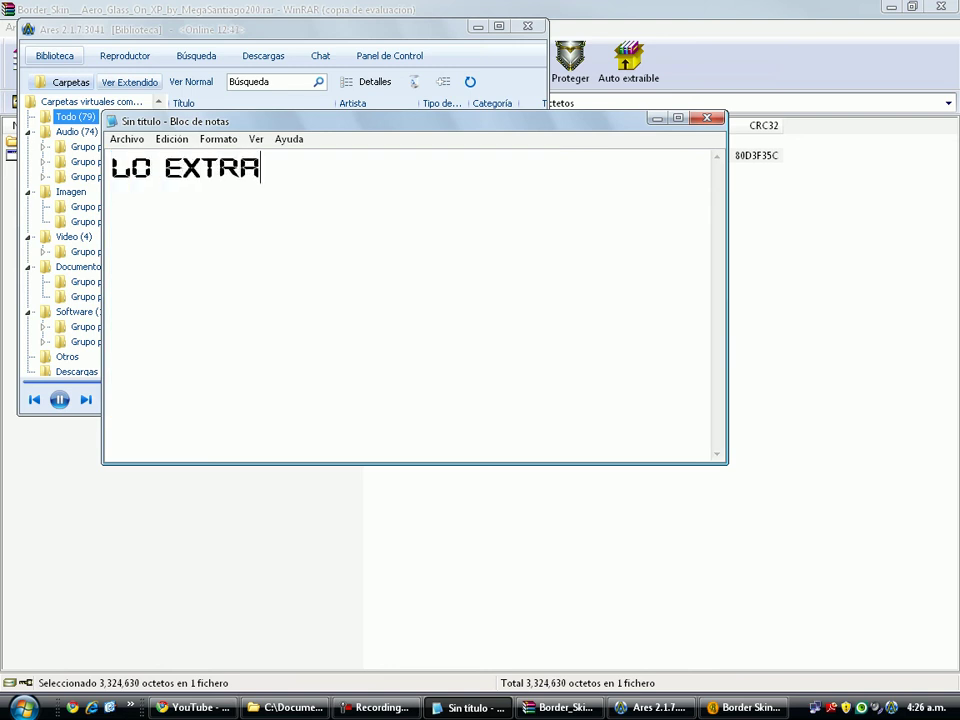
{"action": "type", "text": "EN EN D"}
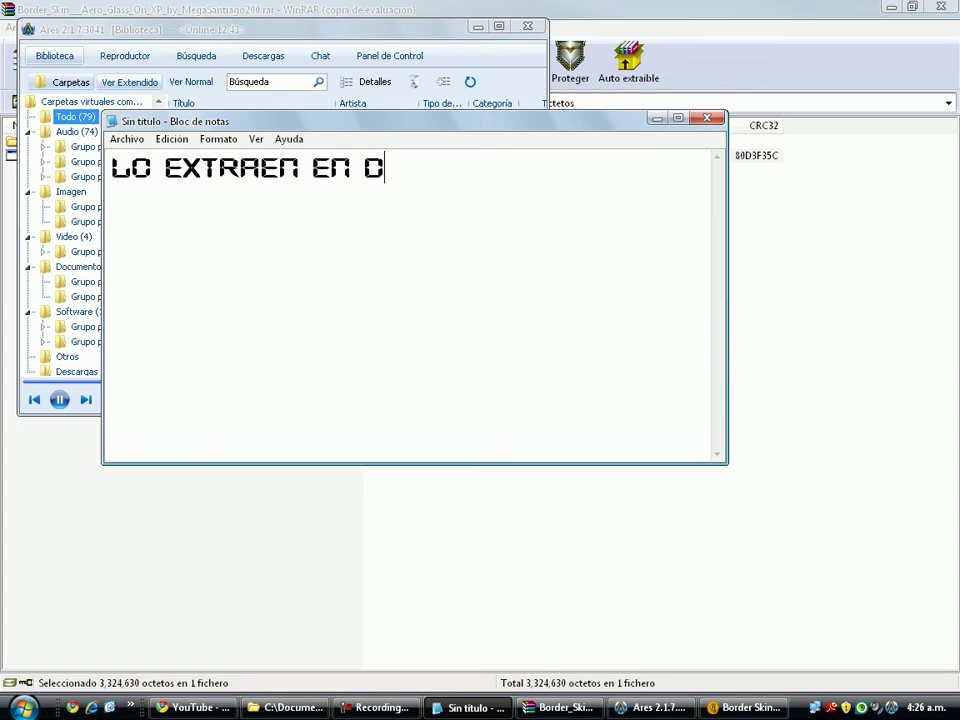
{"action": "type", "text": "ONDE "}
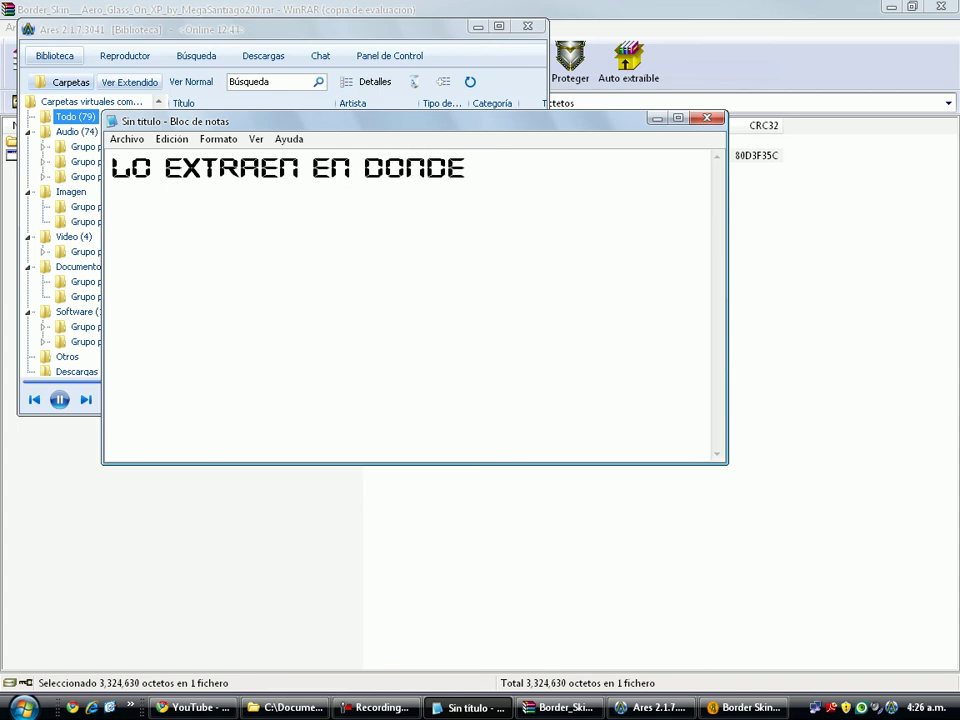
{"action": "type", "text": "QUIERAN"}
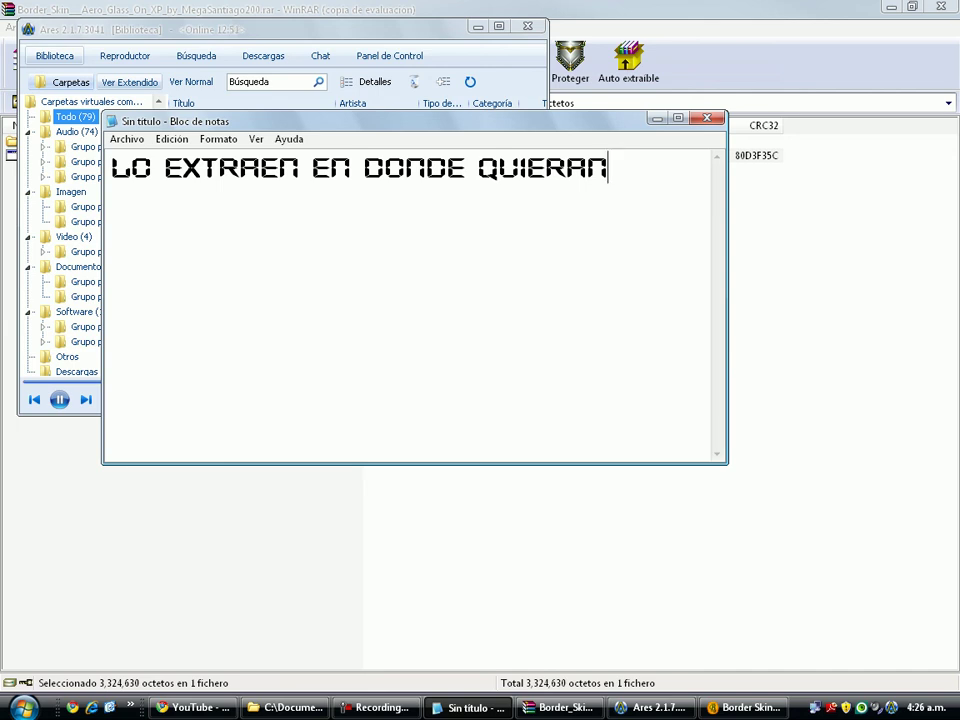
- Clear the note's text, minimize the note, and cancel the Border Skin installer
{"action": "key", "text": "ctrl+a"}
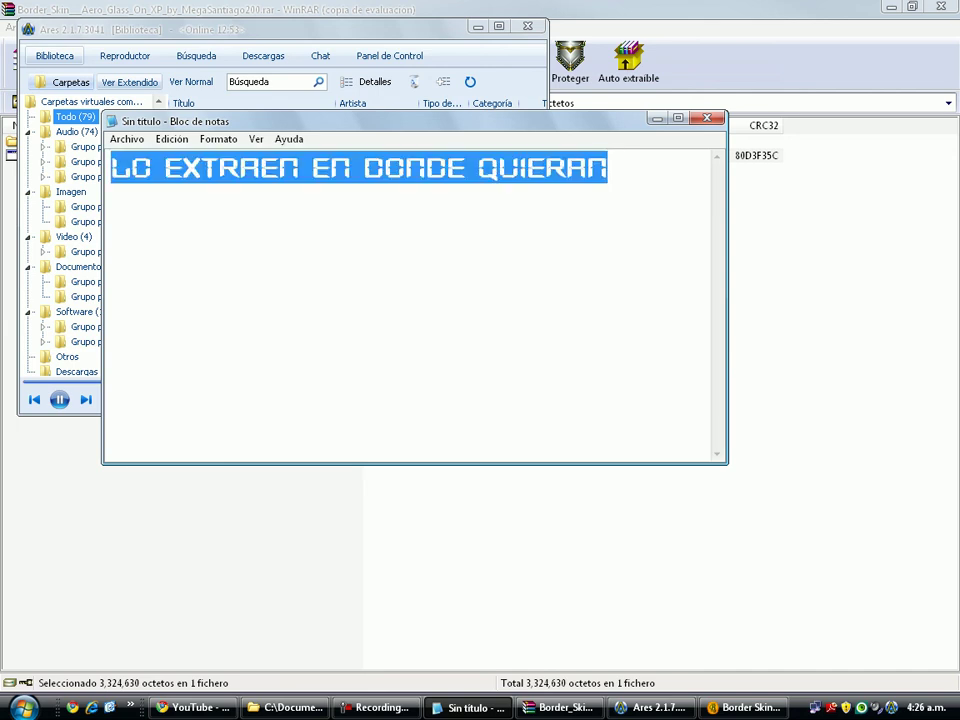
{"action": "key", "text": "ctrl+x"}
{"action": "left_click", "coordinate": [657, 118]}
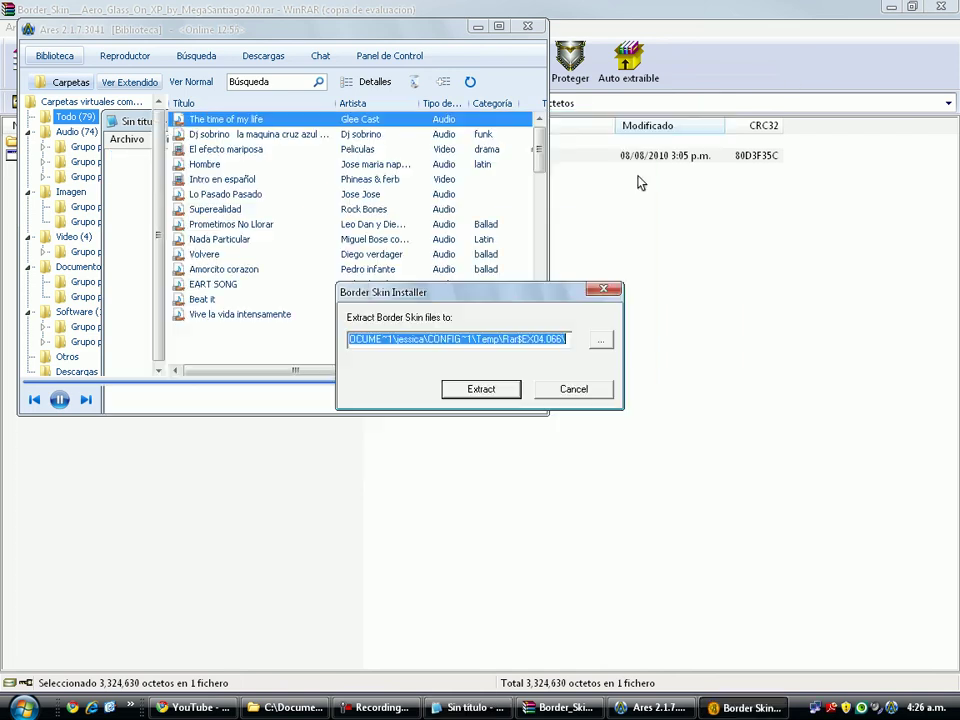
{"action": "left_click", "coordinate": [574, 390]}
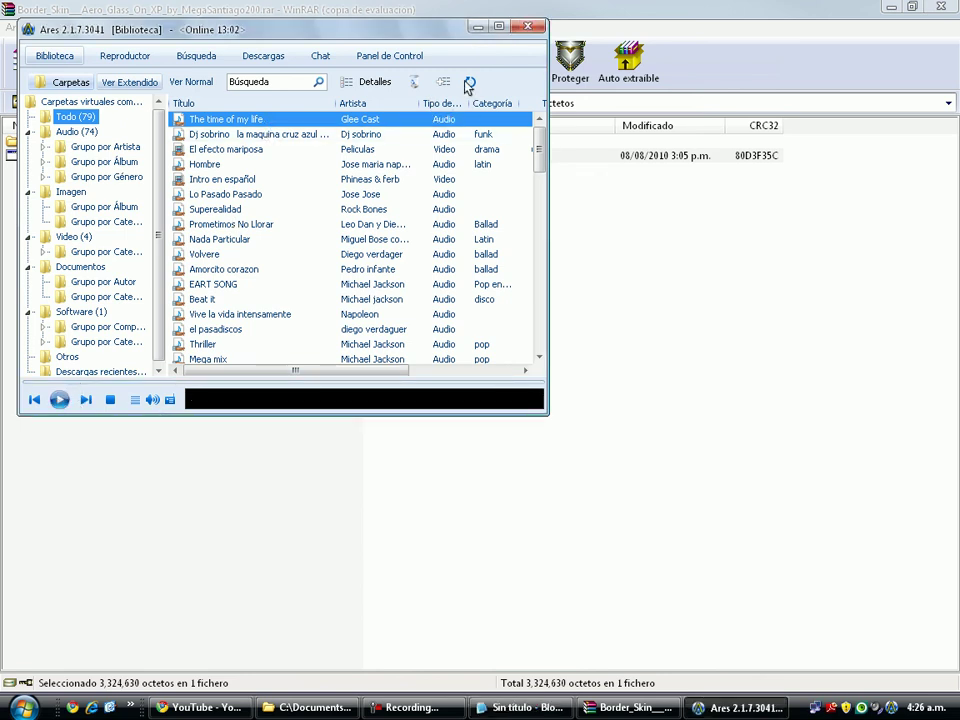
- Minimize and close the WinRAR window holding the Border_Skin archive
{"action": "left_click", "coordinate": [886, 8]}
{"action": "right_click", "coordinate": [656, 707]}
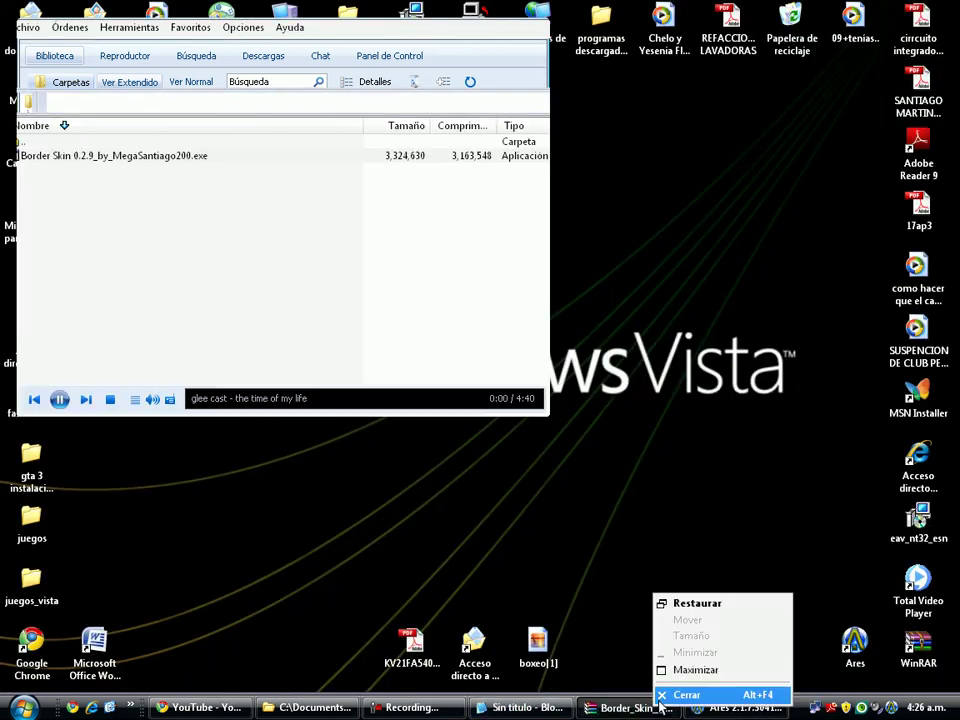
{"action": "left_click", "coordinate": [659, 700]}
- Go back to the folder of downloaded programs and open its BorderSkin 0.2.9 folder
{"action": "left_click", "coordinate": [342, 707]}
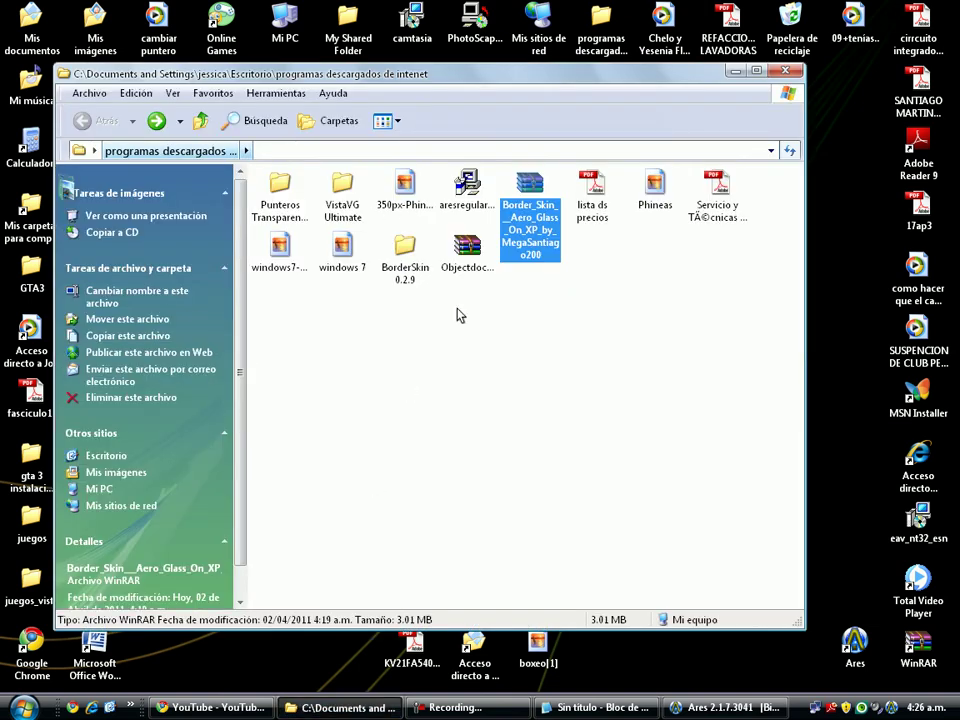
{"action": "left_click_drag", "start_coordinate": [546, 297], "coordinate": [512, 380]}
{"action": "double_click", "coordinate": [401, 290]}
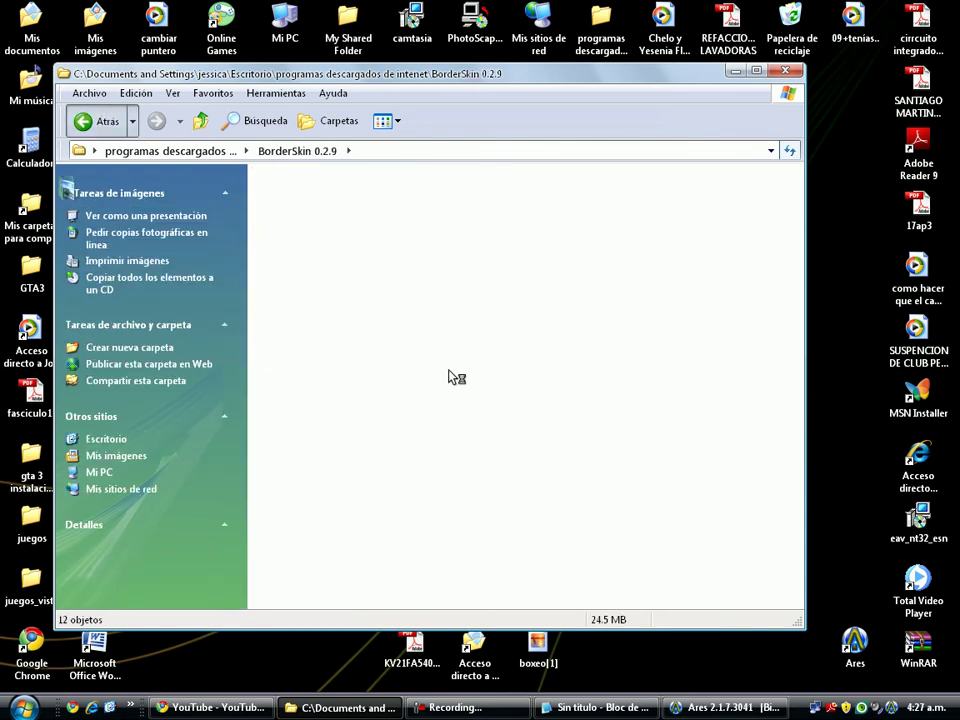
{"action": "left_click_drag", "start_coordinate": [432, 342], "coordinate": [385, 313]}
{"action": "left_click_drag", "start_coordinate": [380, 278], "coordinate": [375, 300]}
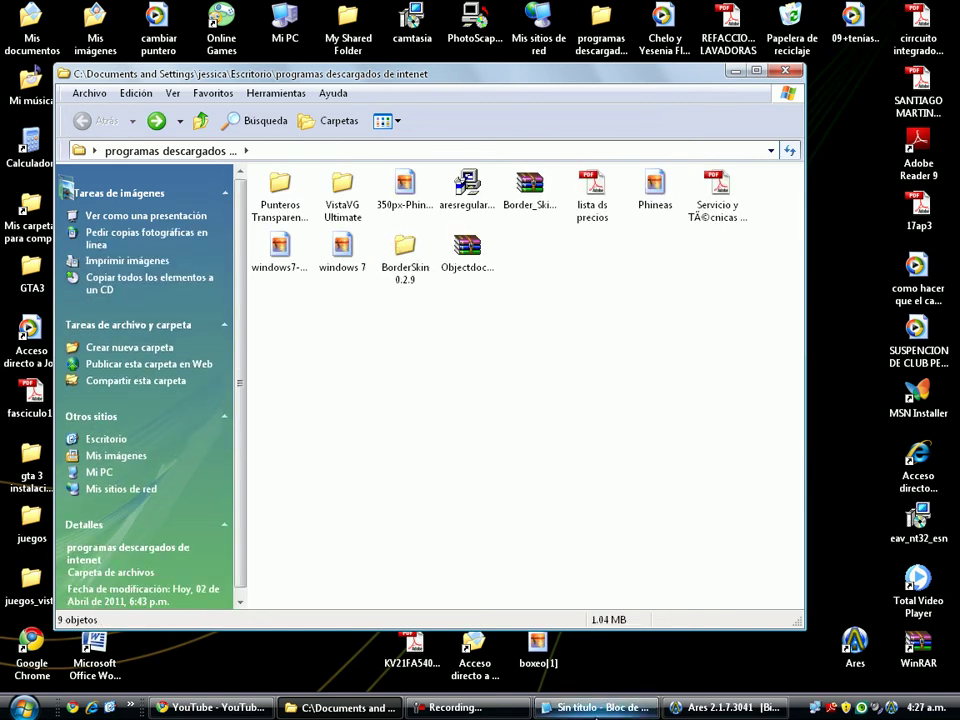
- Switch to the empty Notepad note and write "LO EJECUTAN"
{"action": "key", "text": "alt+Tab"}
{"action": "type", "text": "LO"}
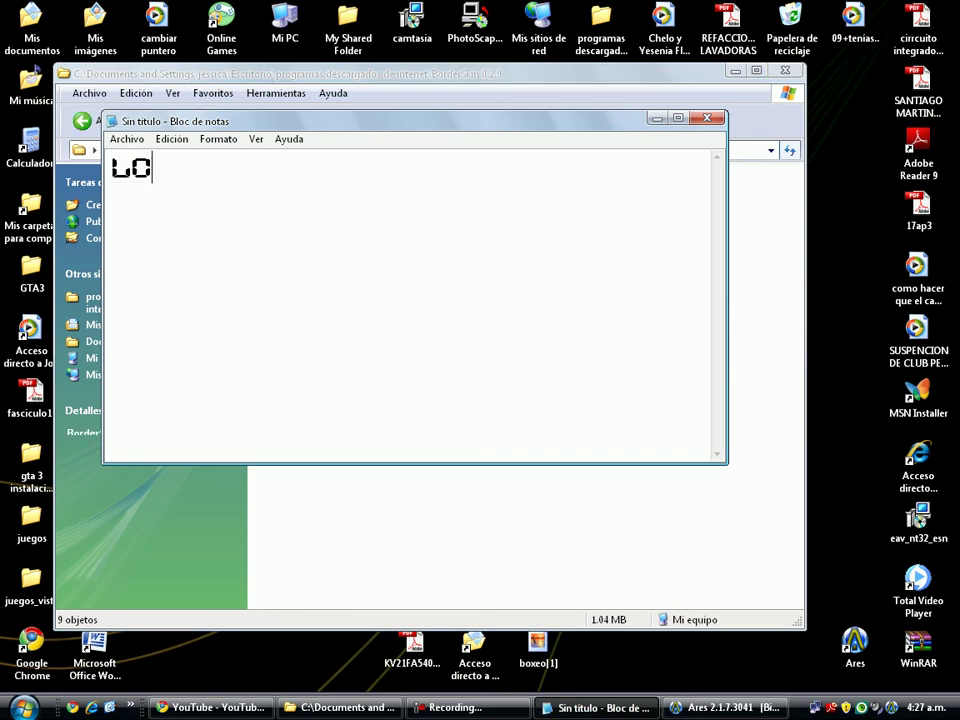
{"action": "type", "text": " EJECUTAN"}
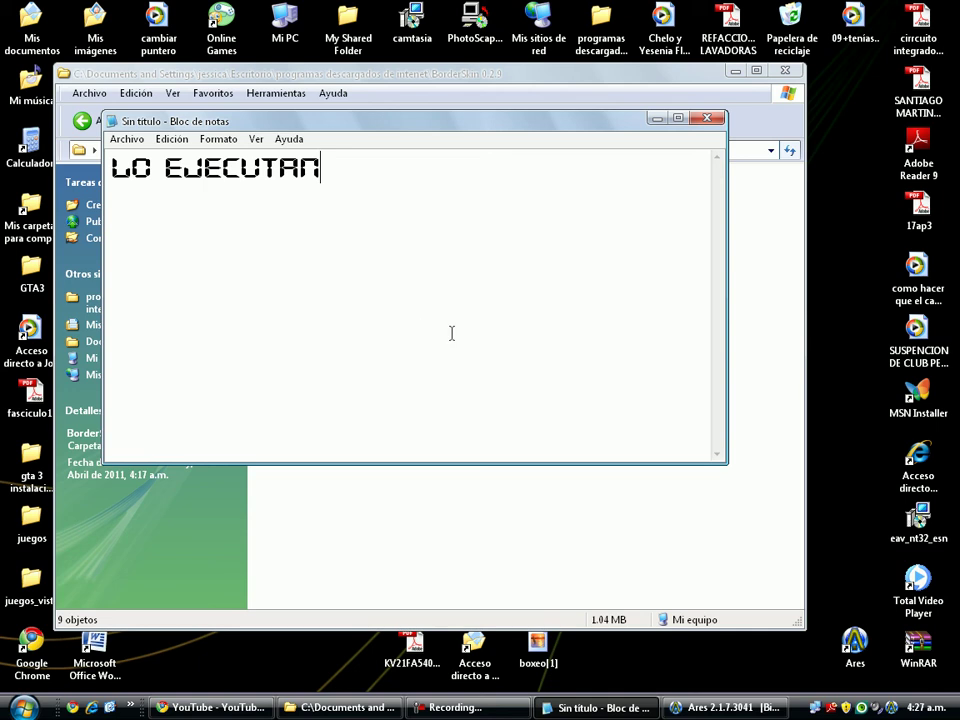
- Minimize the note and launch the BorderSkin application from the BorderSkin 0.2.9 folder
{"action": "left_click", "coordinate": [656, 119]}
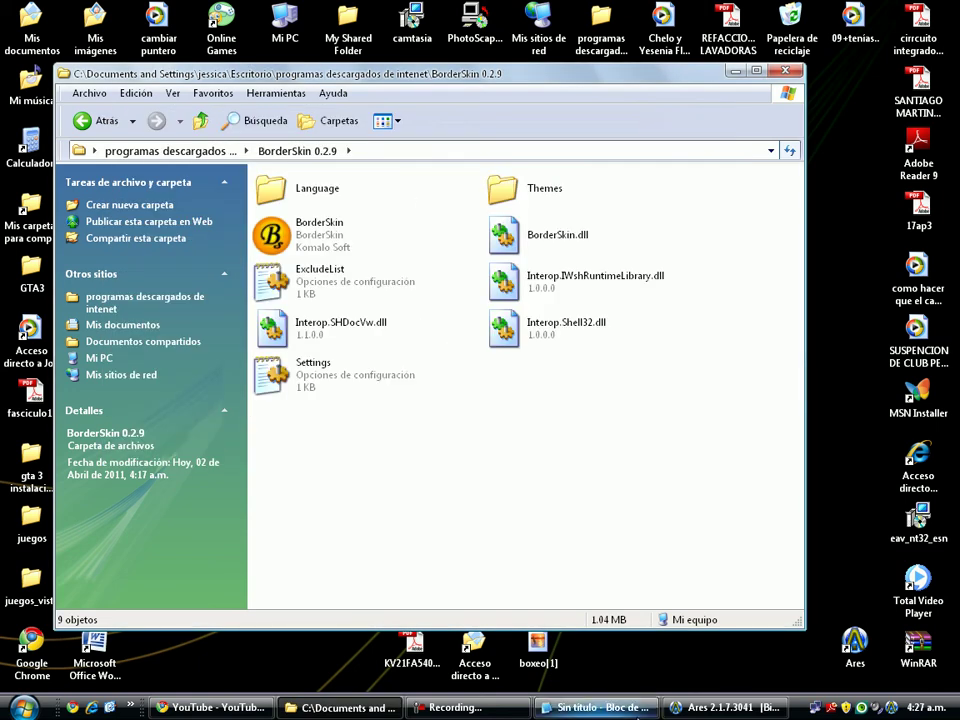
{"action": "left_click", "coordinate": [455, 709]}
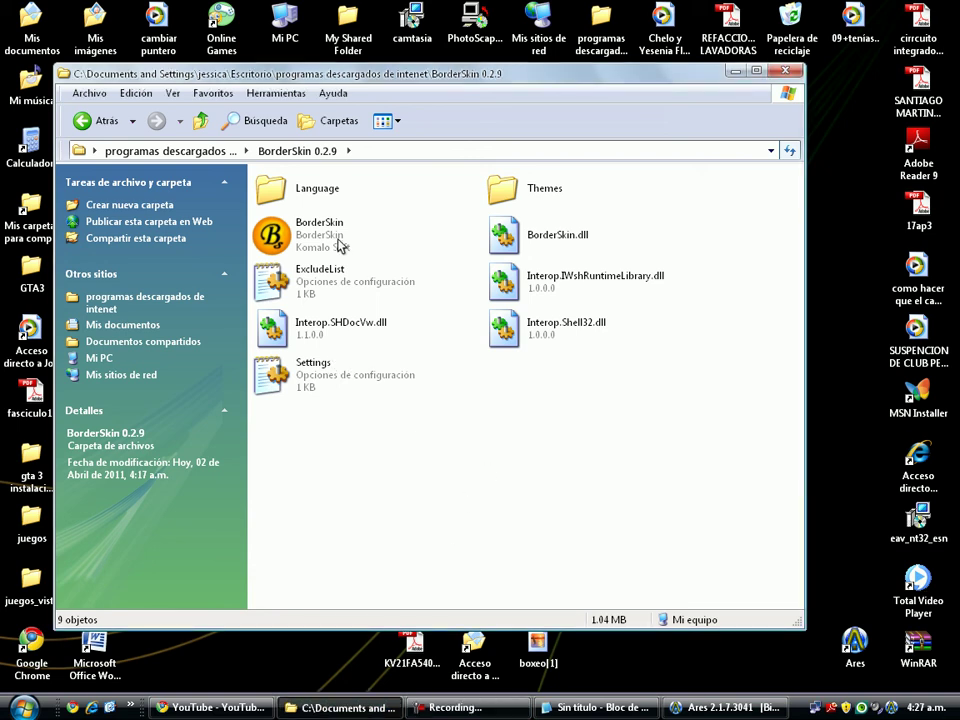
{"action": "left_click", "coordinate": [341, 246]}
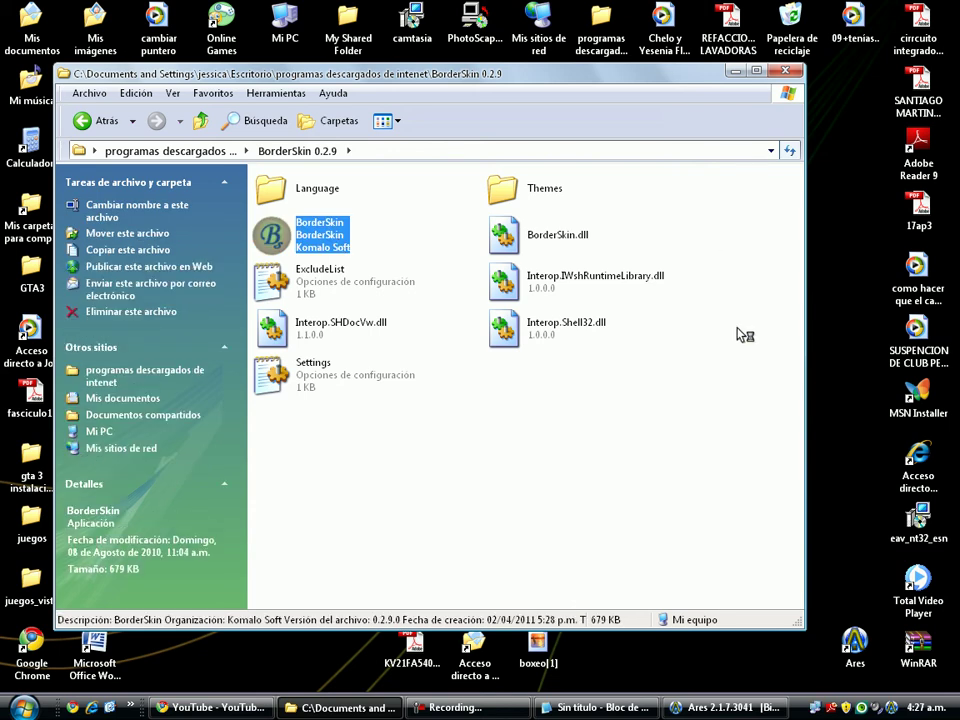
- Return to the Notepad note and append "Y LO CONFIGURAN A SU GUSTO" to its text
{"action": "left_click", "coordinate": [598, 707]}
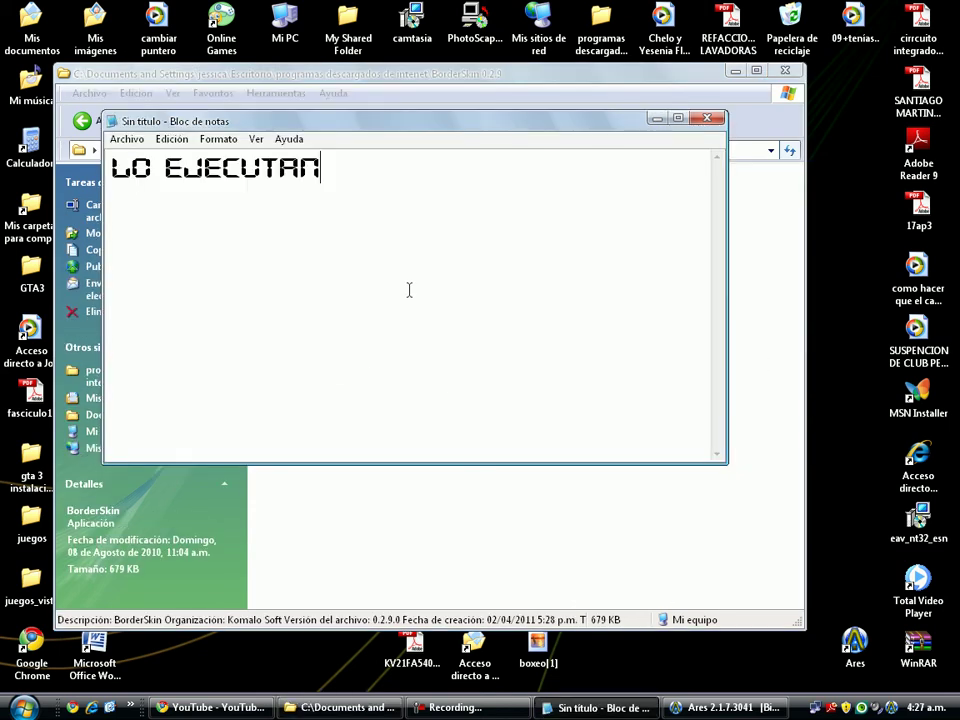
{"action": "type", "text": "Y LO"}
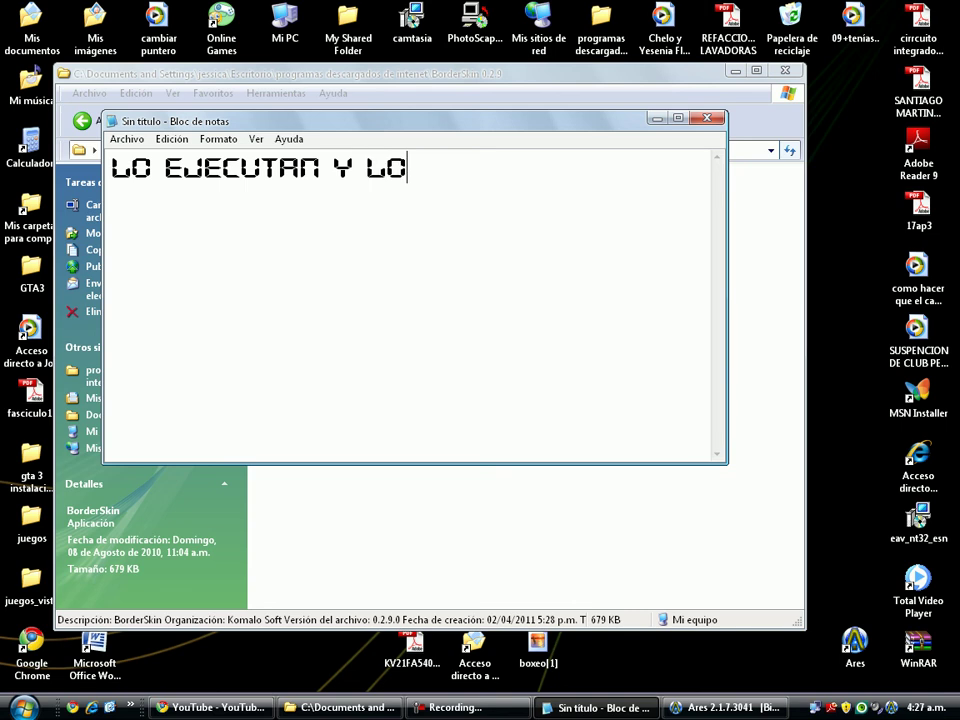
{"action": "type", "text": " CONFI"}
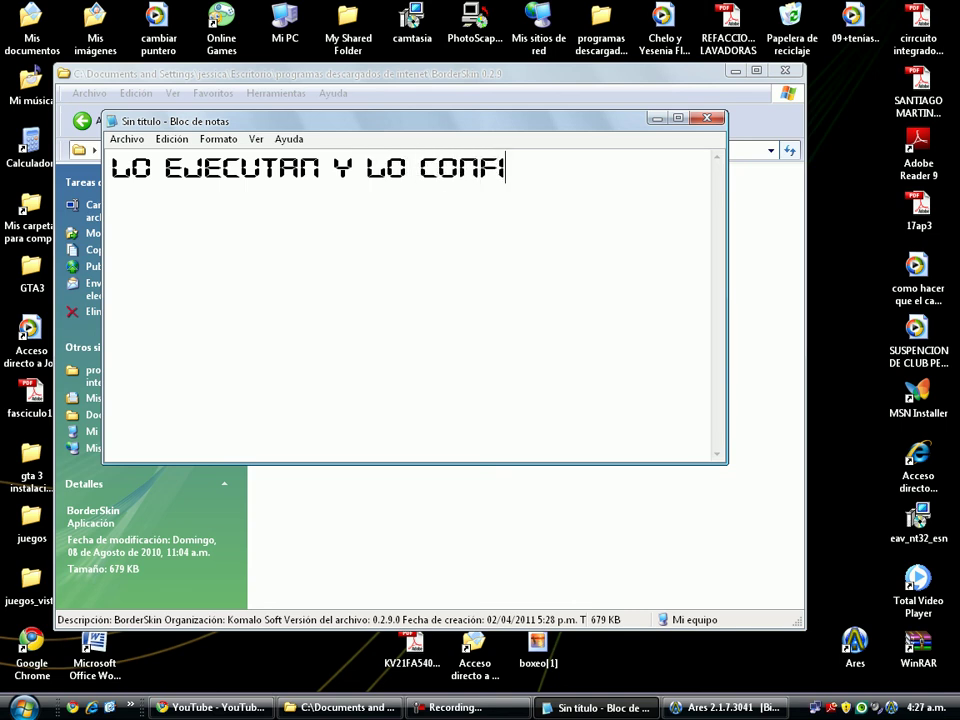
{"action": "type", "text": "GURAN A SU GUSTO"}
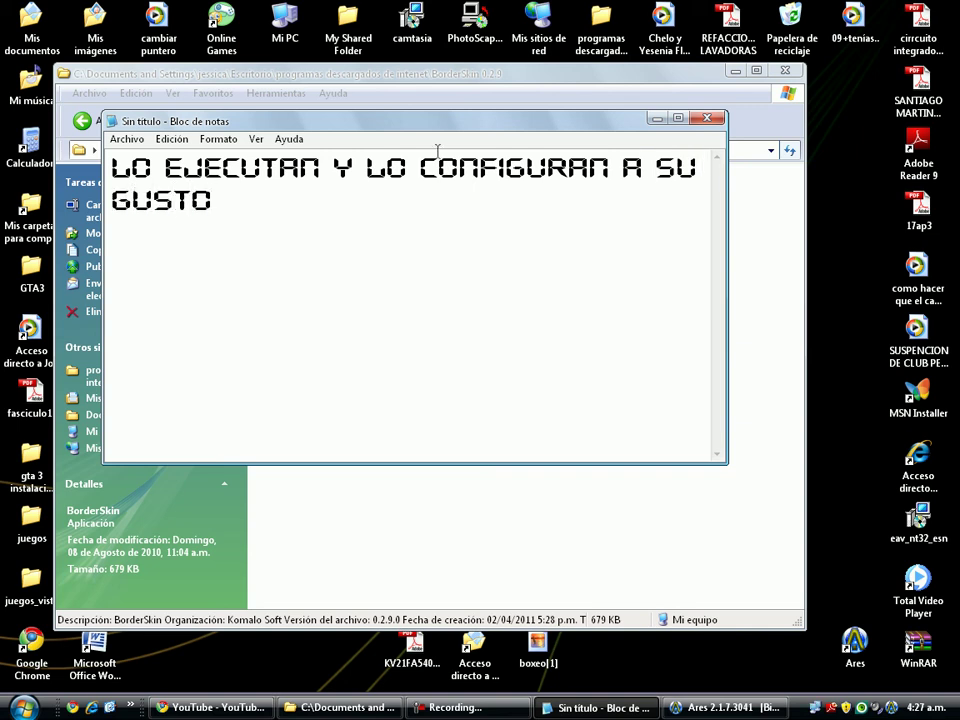
- Replace the note's whole text with "UPSS" and clear the note again
{"action": "key", "text": "ctrl+e"}
{"action": "type", "text": "C"}
{"action": "key", "text": "BackSpace"}
{"action": "type", "text": "UPSS"}
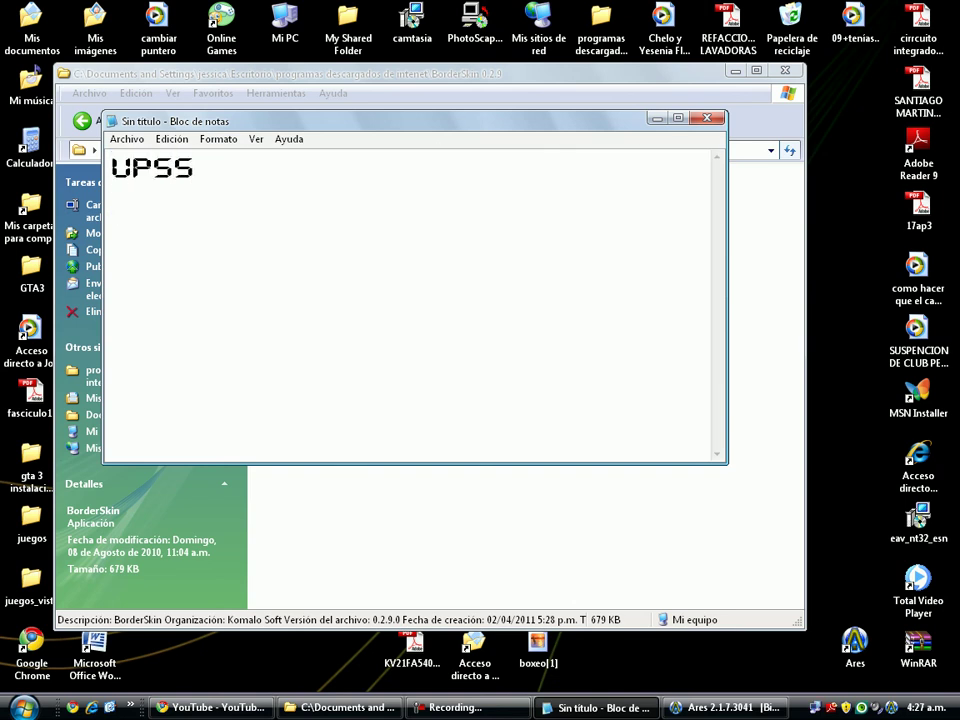
{"action": "key", "text": "ctrl+e"}
{"action": "key", "text": "BackSpace"}
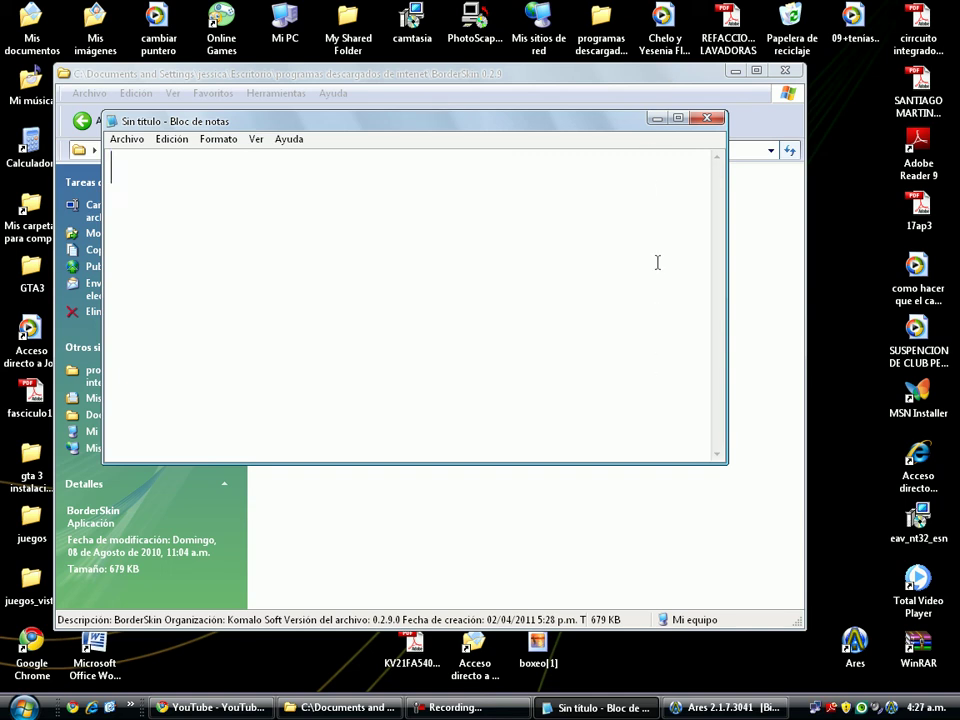
- Minimize the Notepad note and the BorderSkin 0.2.9 folder window, and switch to the Ares window
{"action": "left_click", "coordinate": [657, 118]}
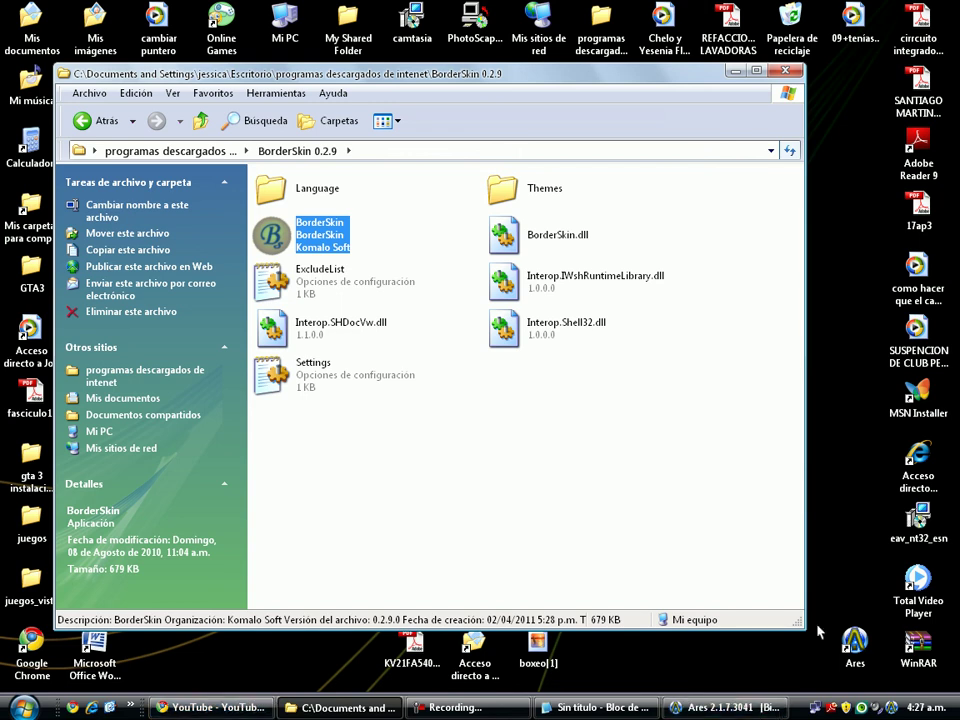
{"action": "left_click", "coordinate": [737, 70]}
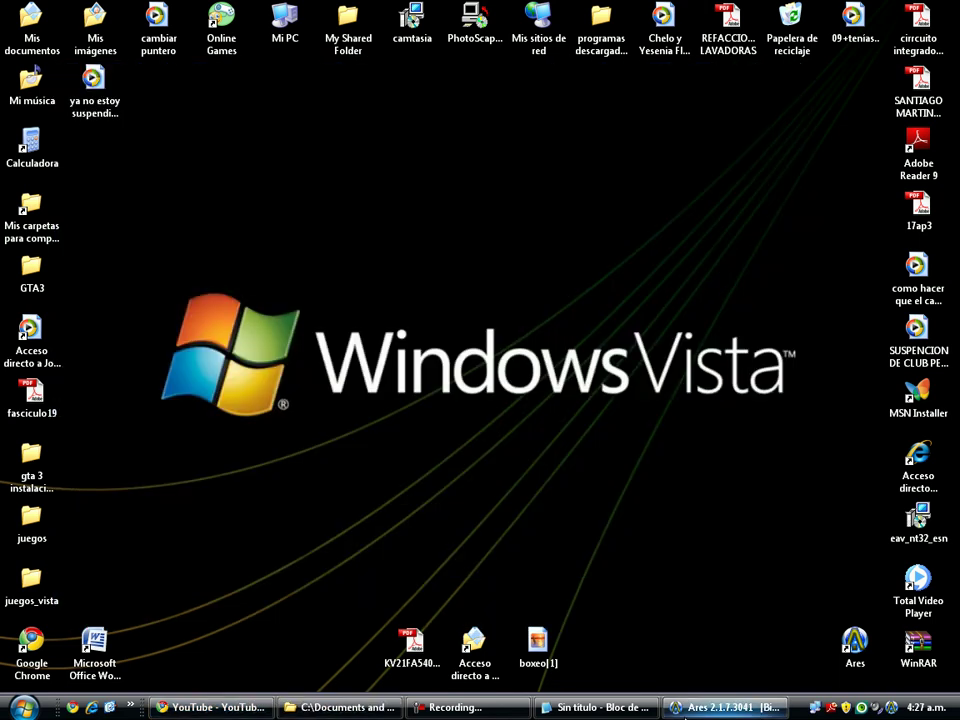
{"action": "left_click", "coordinate": [686, 710]}
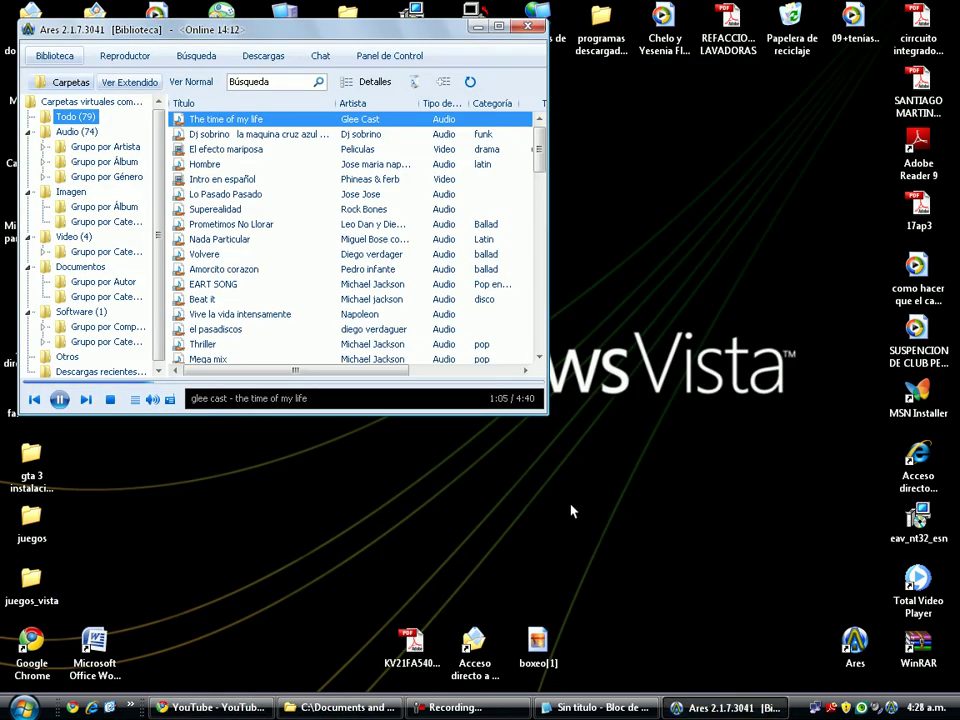
- Show the bare desktop and bring the Ares library window back to view its skinned border
{"action": "right_click", "coordinate": [572, 510]}
{"action": "left_click", "coordinate": [588, 527]}
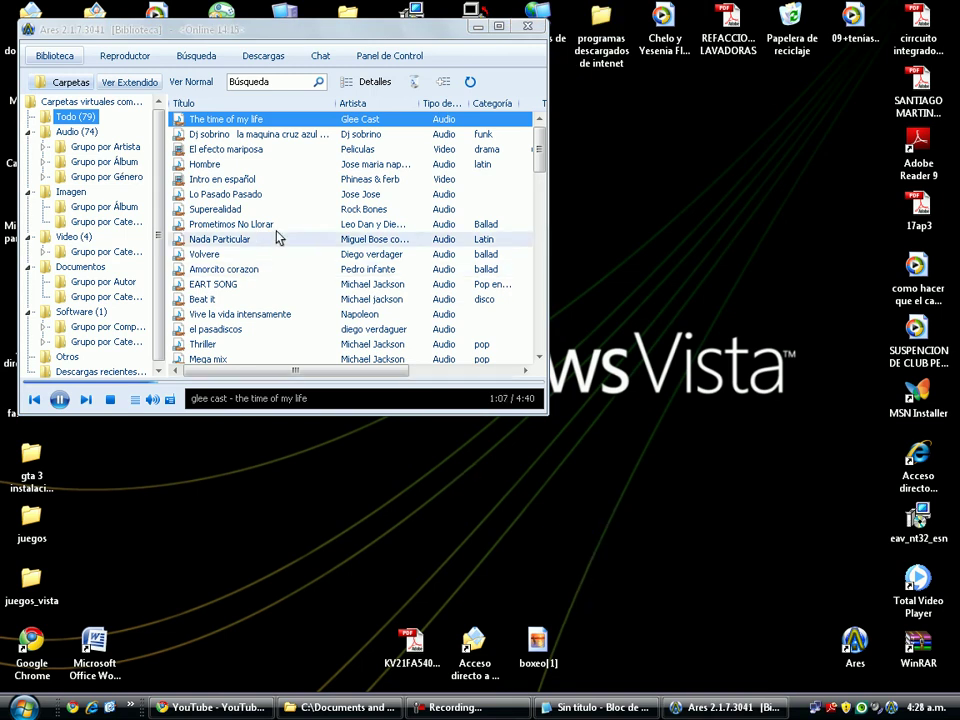
{"action": "left_click", "coordinate": [455, 28]}
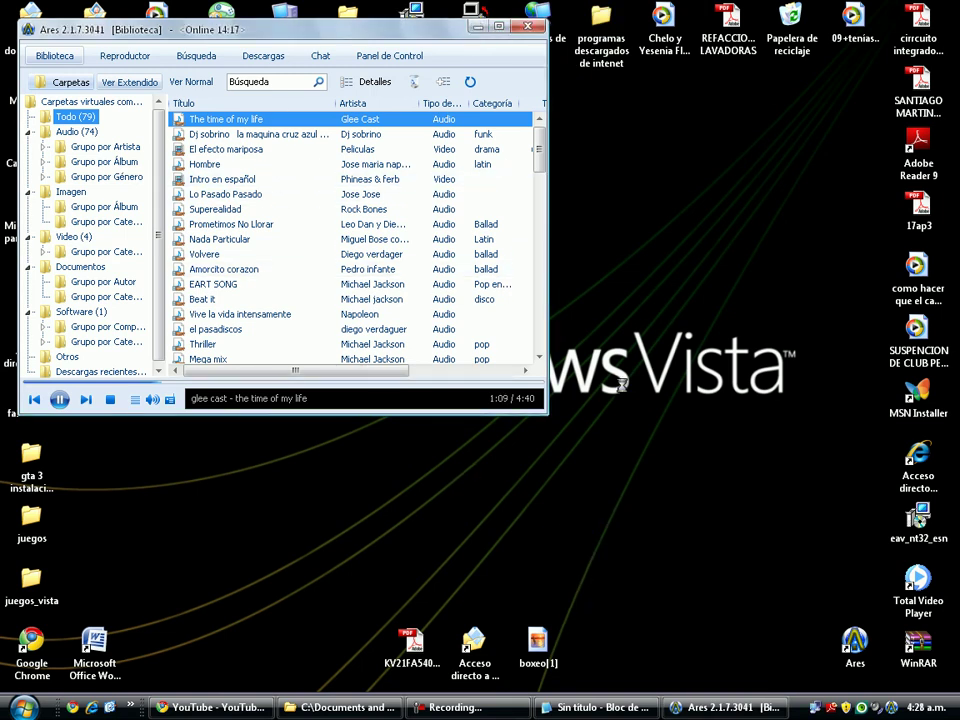
{"action": "key", "text": "super+d"}
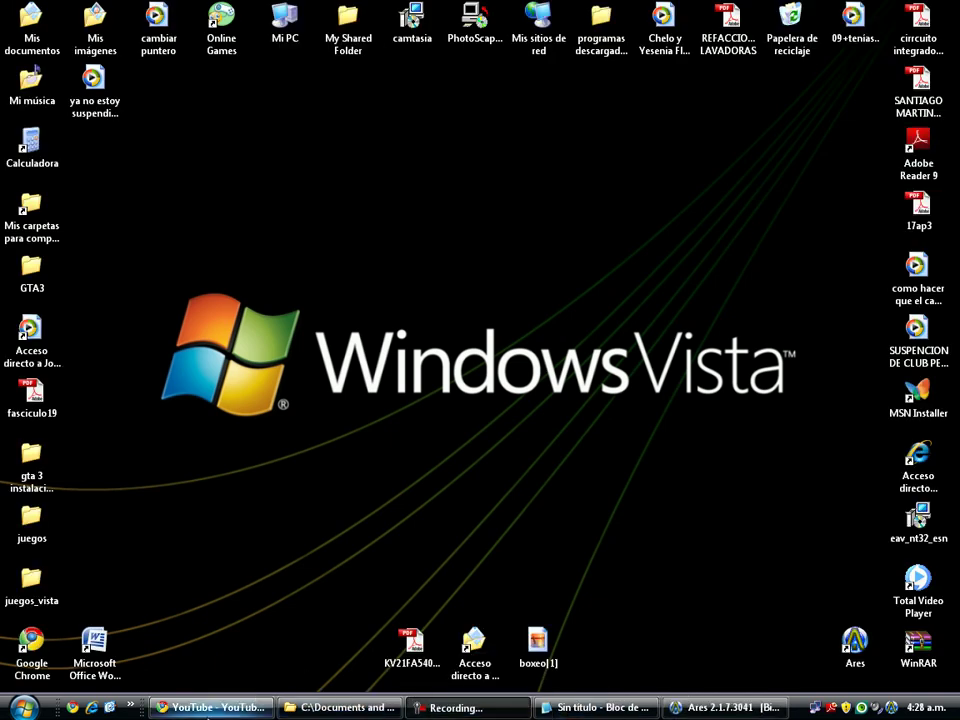
{"action": "left_click", "coordinate": [726, 707]}
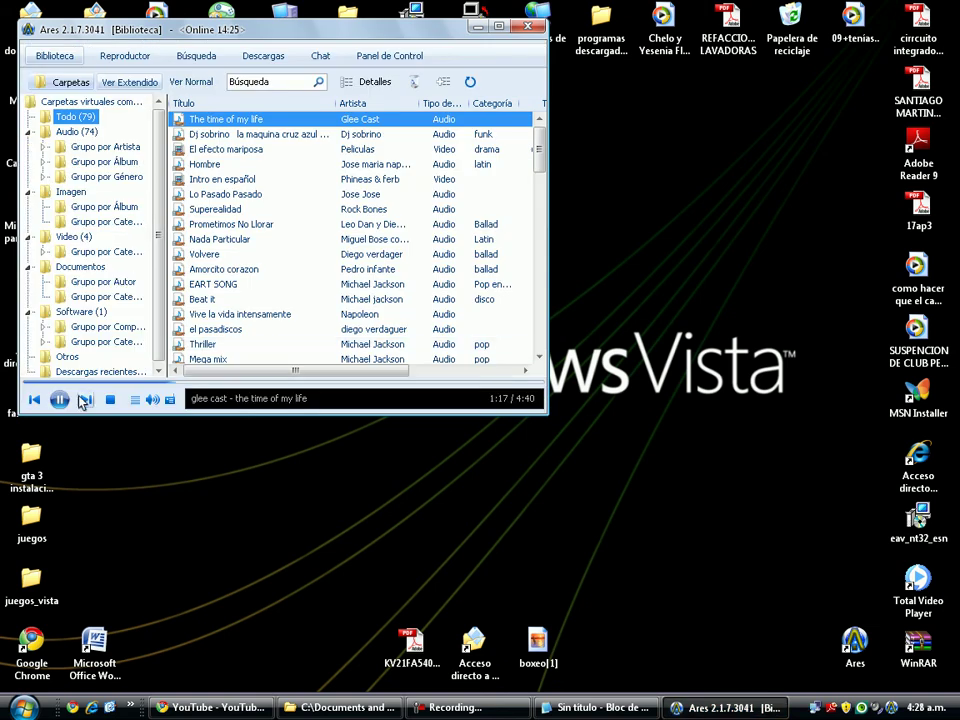